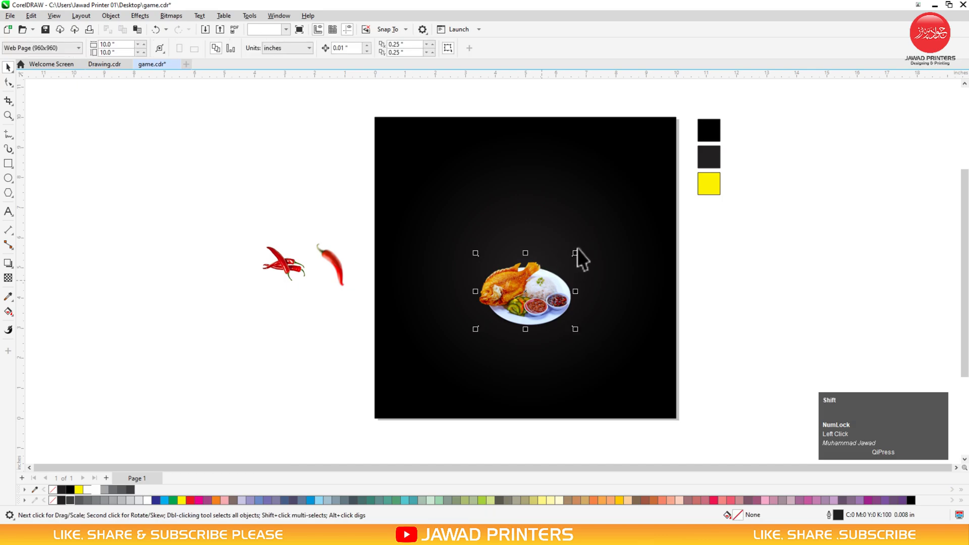
Enlarge the fish plate photo and move the right-hand chili beside the background's left edge
left_click_drag(577, 251, 639, 200)
left_click_drag(550, 286, 550, 282)
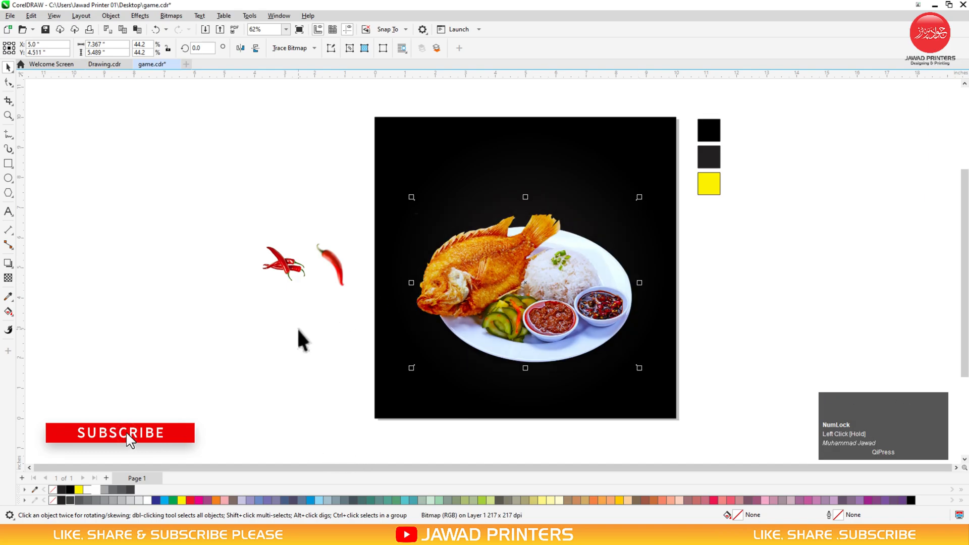
left_click(328, 272)
left_click_drag(331, 274, 379, 205)
Mirror-copy the chili into a crossed pair, group it, and drop a copy to the left
key("F2")
left_click_drag(310, 150, 530, 335)
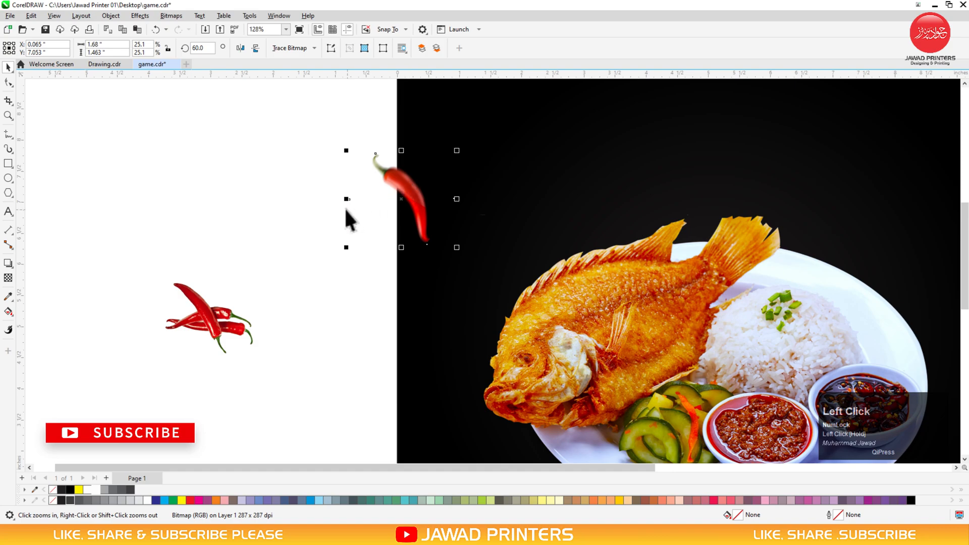
left_click_drag(345, 199, 423, 189)
right_click(493, 188)
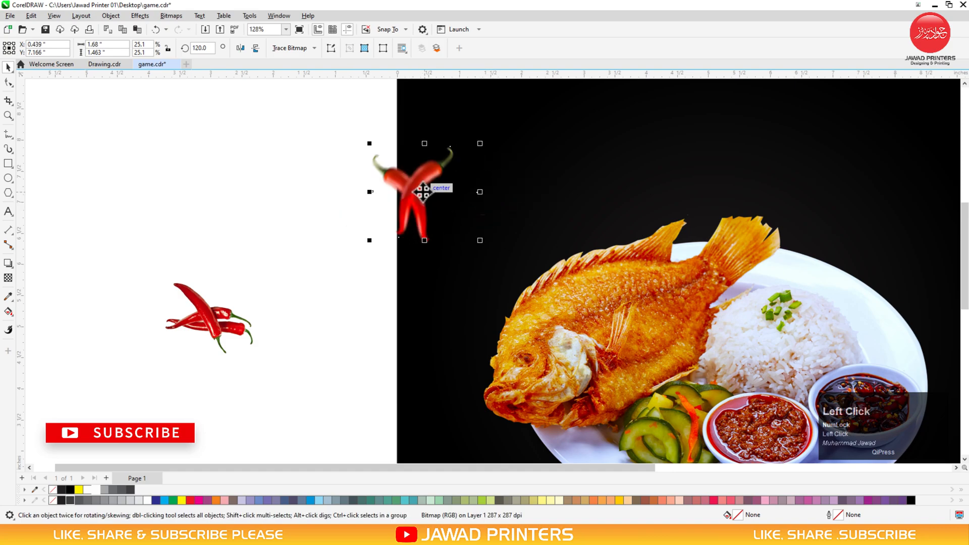
left_click(387, 174, "shift")
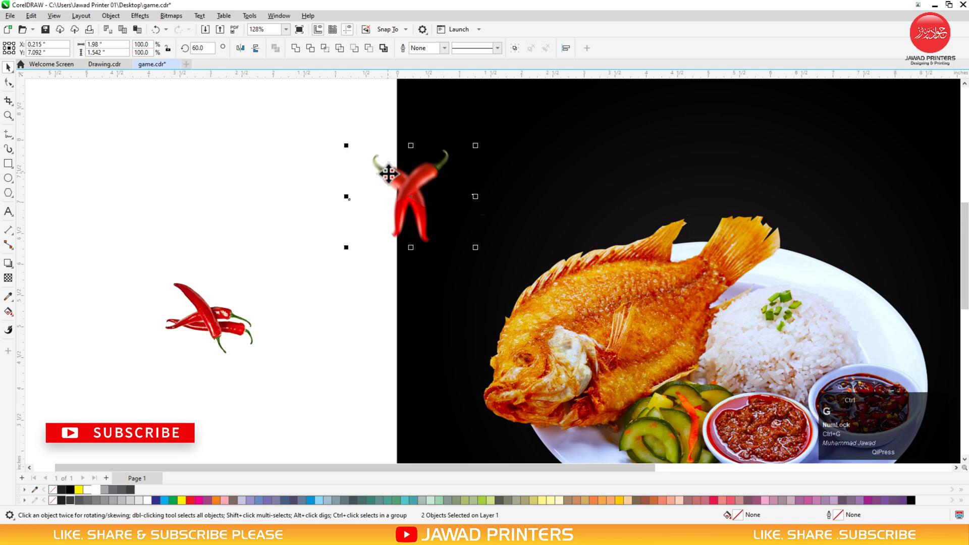
key("ctrl+g")
left_click_drag(388, 173, 306, 199)
right_click(306, 199)
PowerClip the chili pair inside the black background and place the lower chili on its left edge
right_click(396, 177)
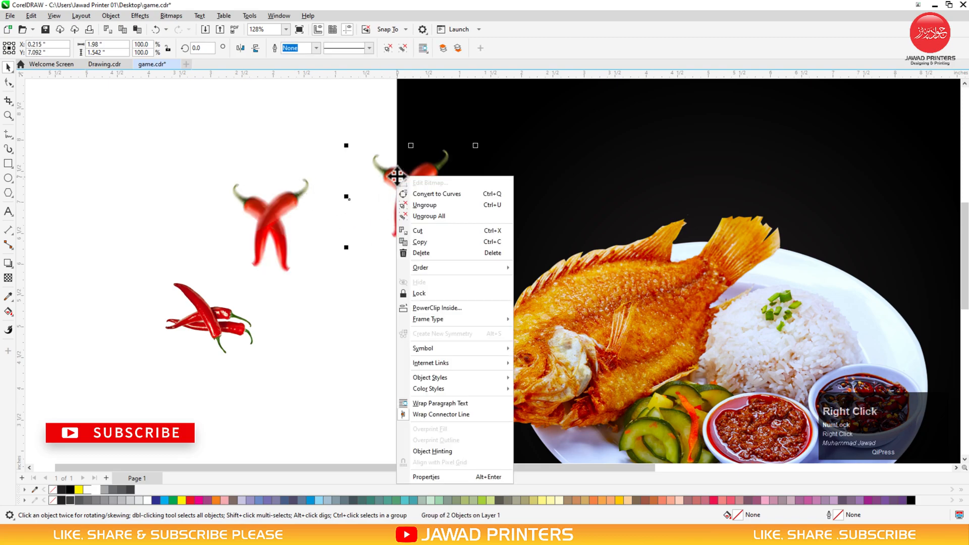
left_click(428, 309)
left_click(437, 260)
key("F3")
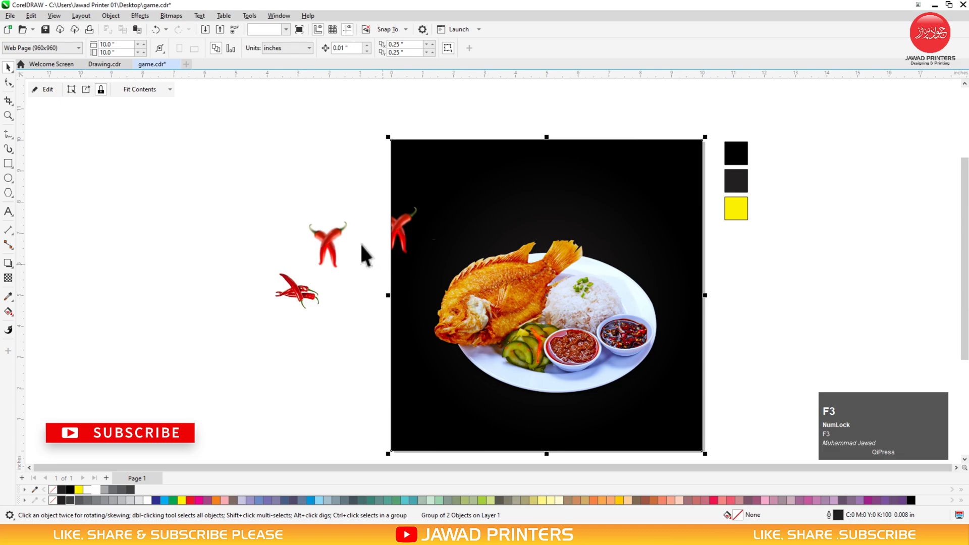
key("F3")
key("F2")
left_click_drag(296, 166, 628, 360)
left_click_drag(235, 272, 587, 231)
left_click(258, 225)
Flip the crossed chili pair vertically, move it to the right edge and tilt it
left_click(256, 48)
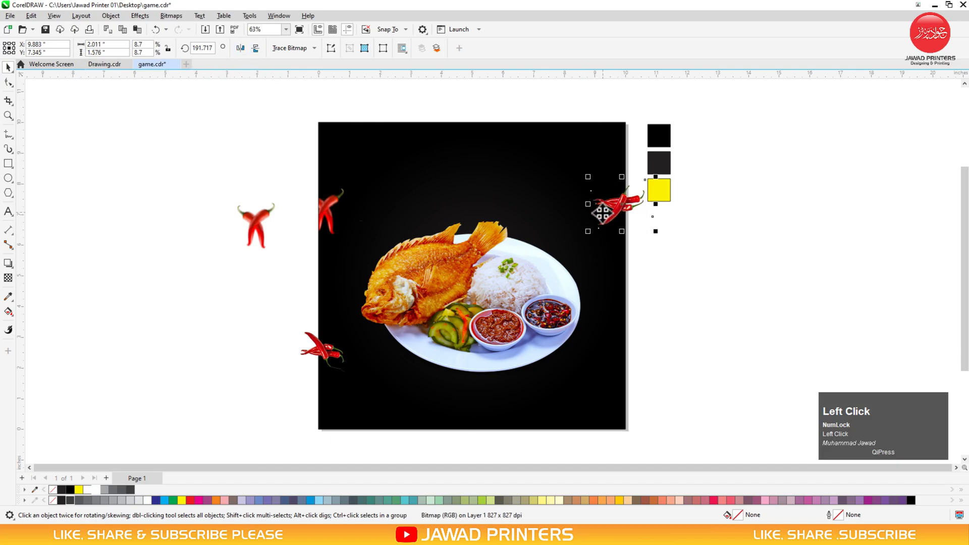
left_click_drag(252, 224, 651, 317)
left_click(627, 350)
left_click_drag(631, 358, 623, 358)
PowerClip the selected chilies inside the black background
left_click(314, 355, "shift")
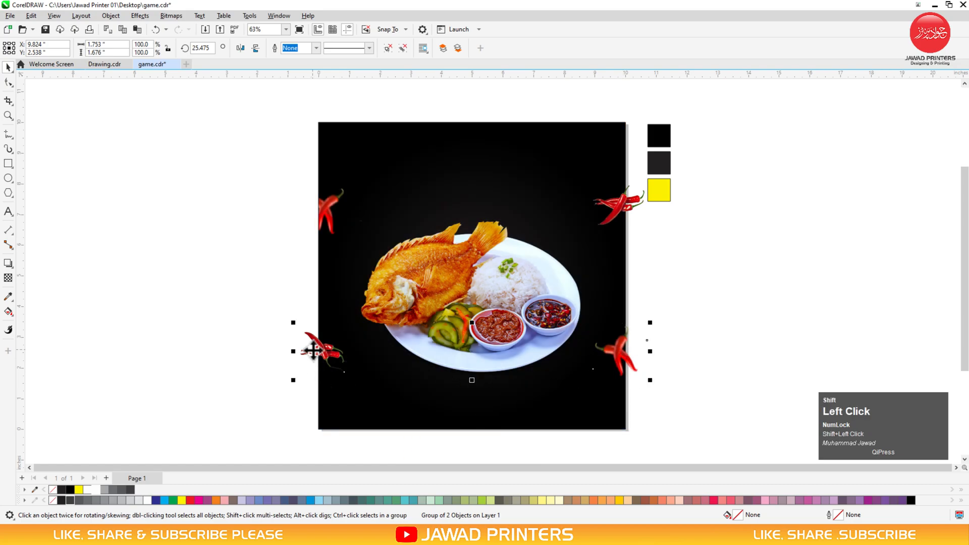
left_click(324, 223, "shift")
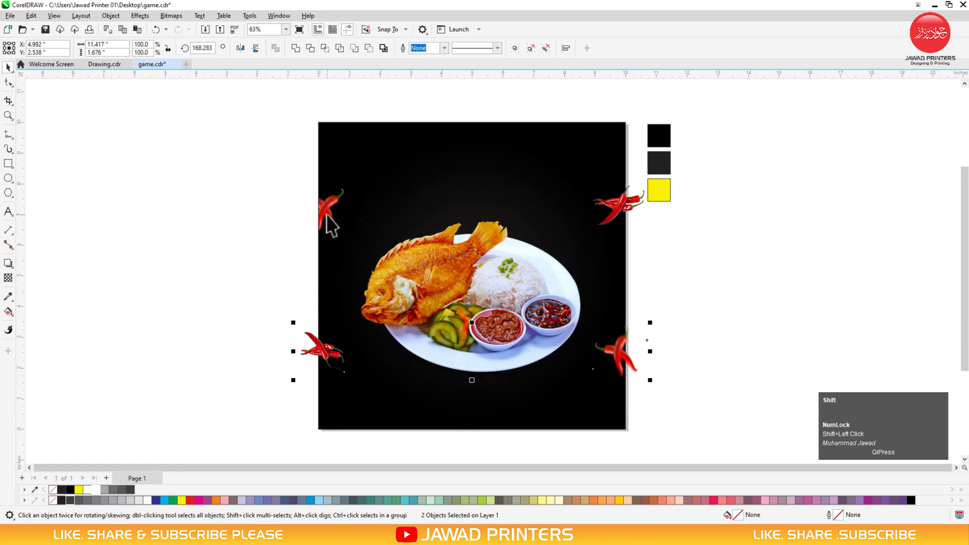
left_click(633, 204, "shift")
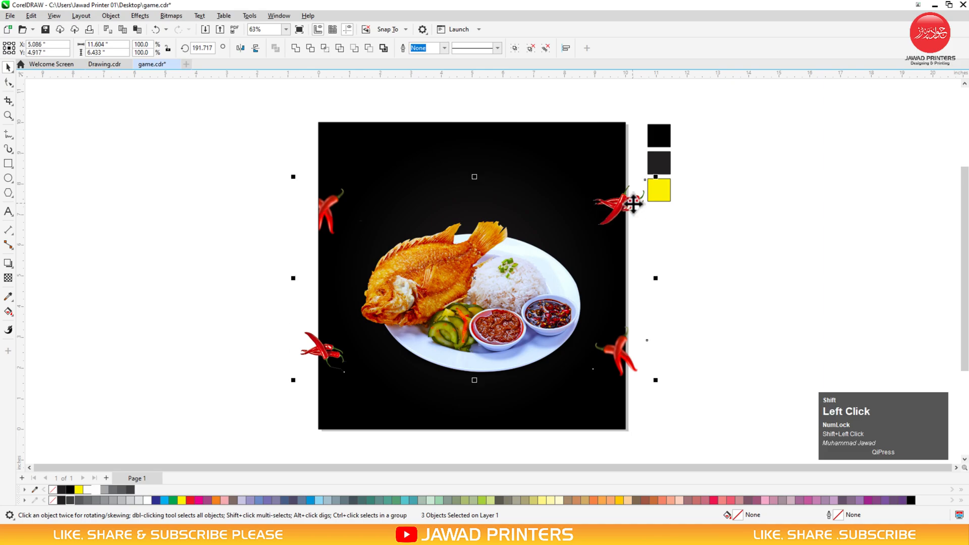
right_click(633, 204)
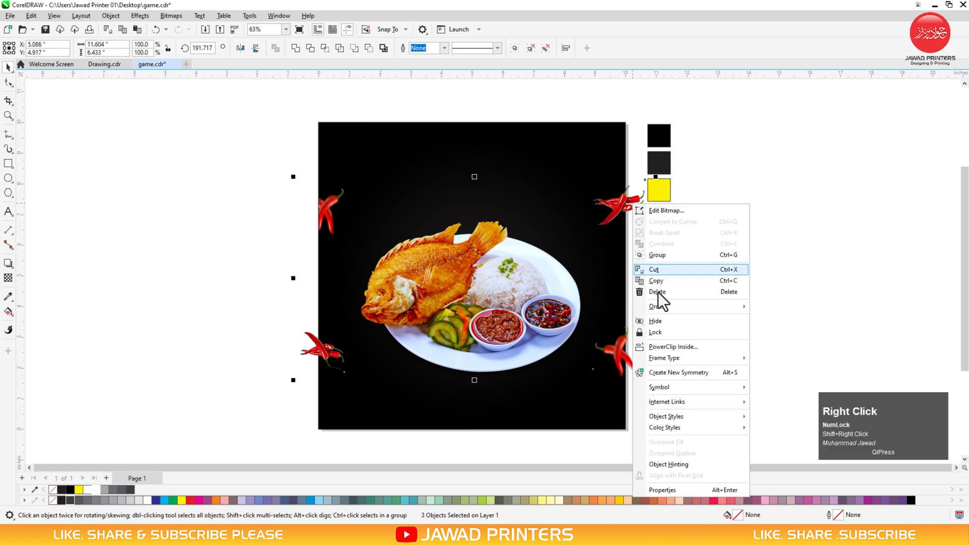
left_click(666, 347)
left_click(566, 156)
left_click(727, 238)
Enlarge the bottom-left chili and repeat that enlargement on the other three chilies with Ctrl+R
left_click(326, 359, "alt")
left_click_drag(355, 376, 366, 386)
left_click(328, 213)
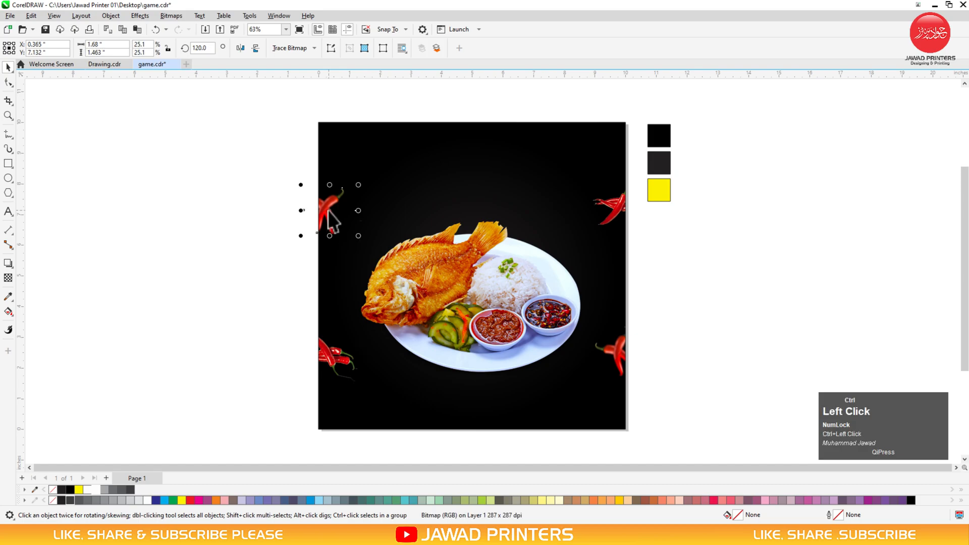
key("ctrl+r")
left_click(614, 209)
key("ctrl+r")
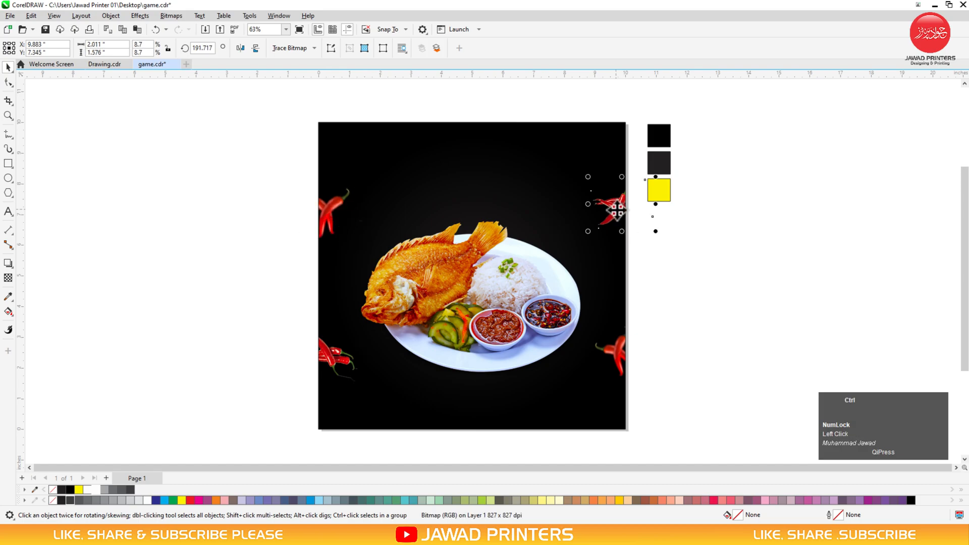
left_click(619, 360)
key("ctrl+r")
left_click_drag(612, 357, 608, 358)
Rotate the upper-right chili a little further and fit the whole page in view
left_click(612, 222)
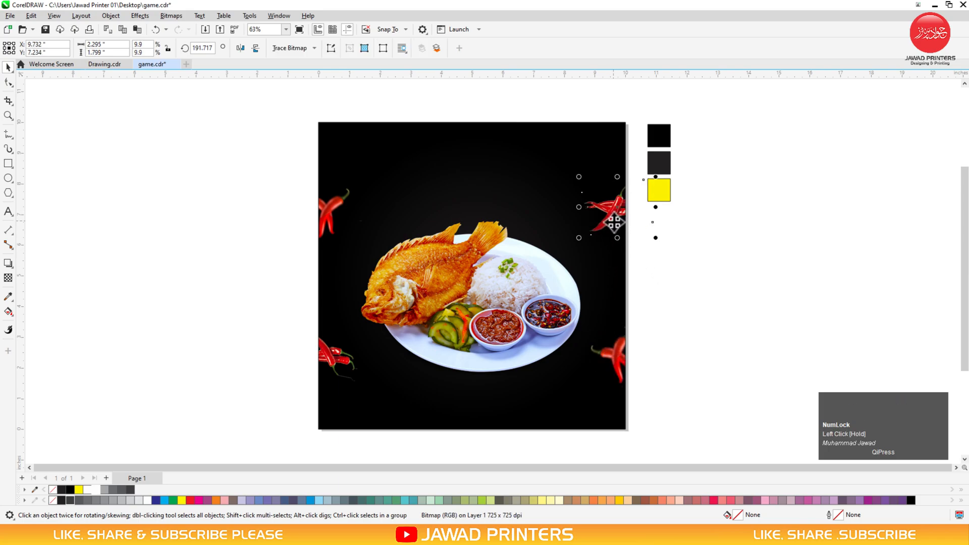
left_click(619, 208)
left_click_drag(578, 238, 608, 265)
key("F3")
left_click_drag(678, 147, 424, 348)
left_click(8, 212)
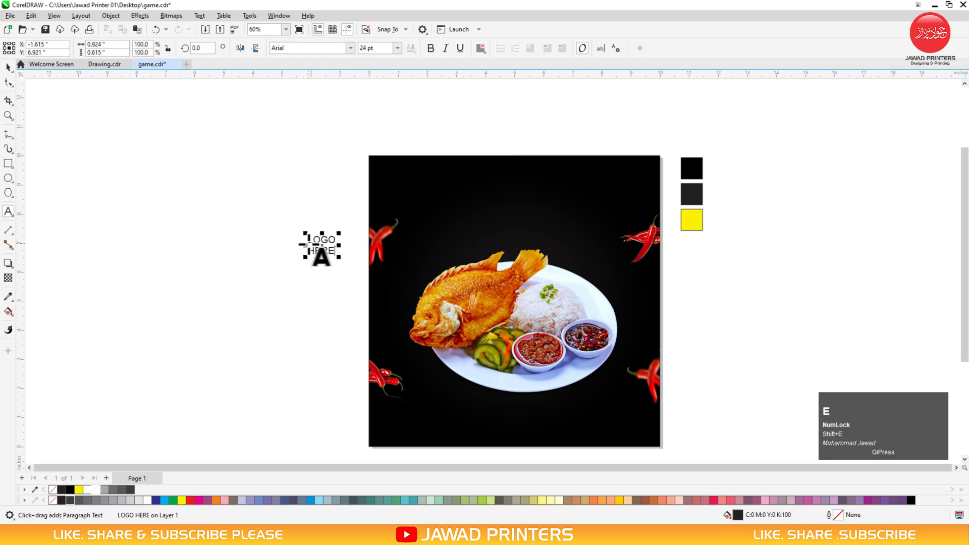
Set LOGO HERE to Montserrat Black and move it onto the design
left_click(352, 46)
left_click(321, 80)
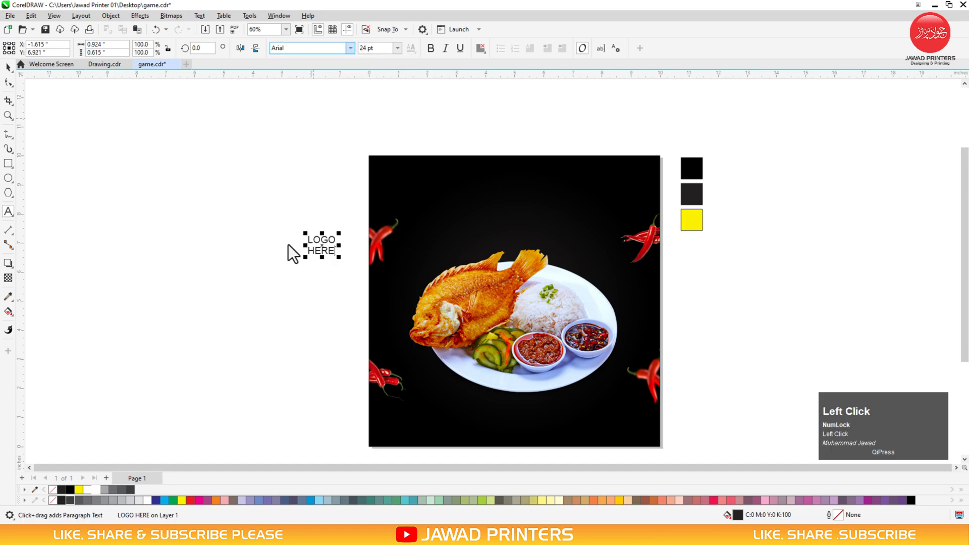
key("space")
left_click(350, 47)
left_click(330, 76)
left_click_drag(321, 248, 393, 177)
Colour LOGO HERE white and tighten the line spacing between LOGO and HERE
key("F2")
left_click_drag(349, 138, 725, 301)
left_click(146, 500)
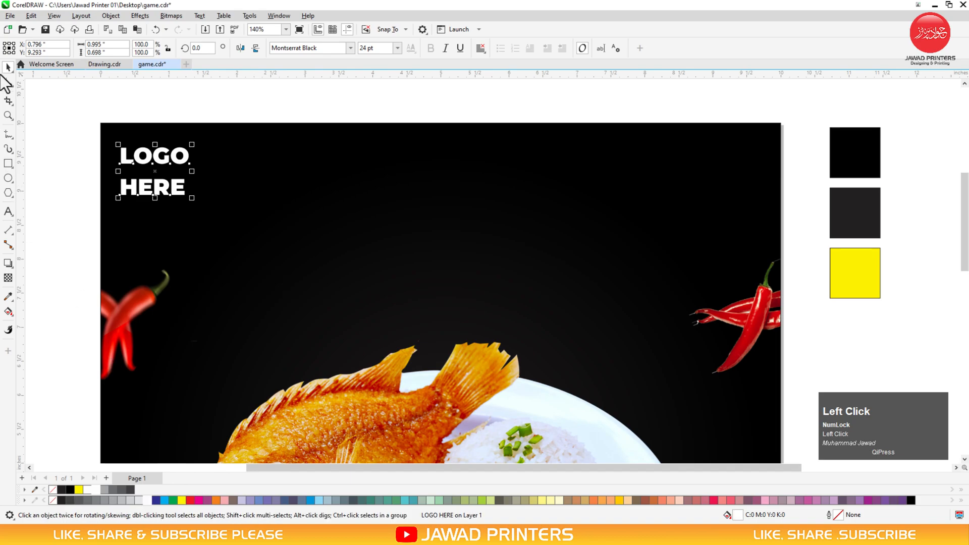
left_click(8, 83)
left_click_drag(114, 203, 115, 178)
key("space")
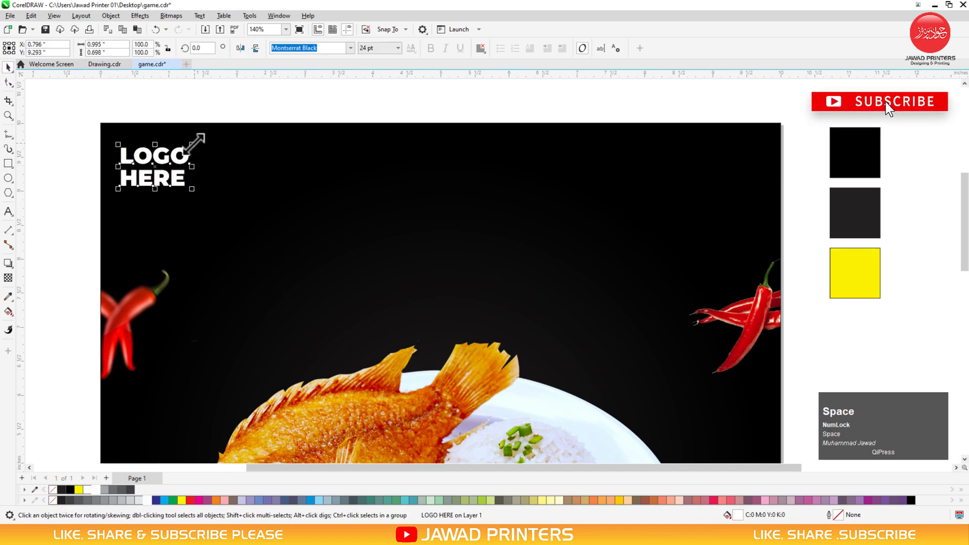
left_click_drag(193, 145, 276, 164)
key("ctrl+z")
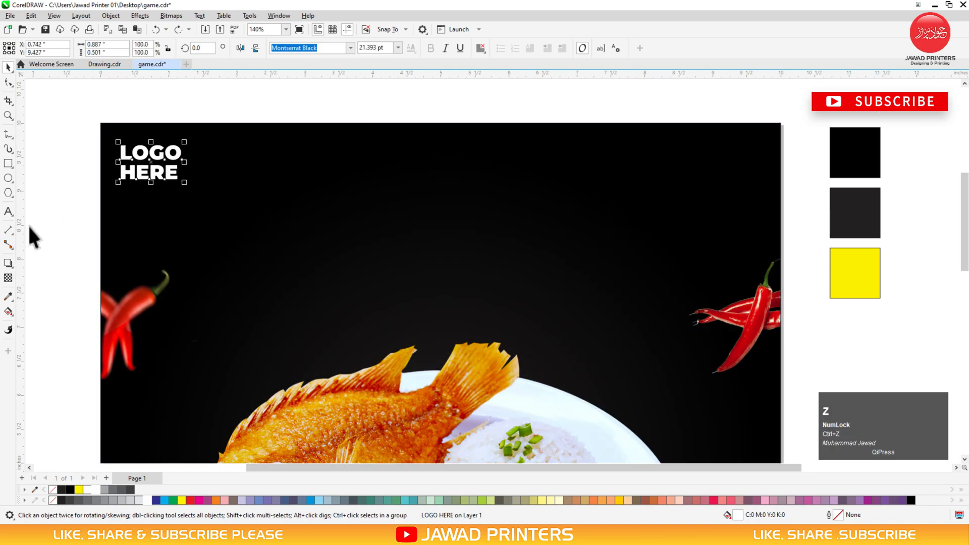
left_click(8, 212)
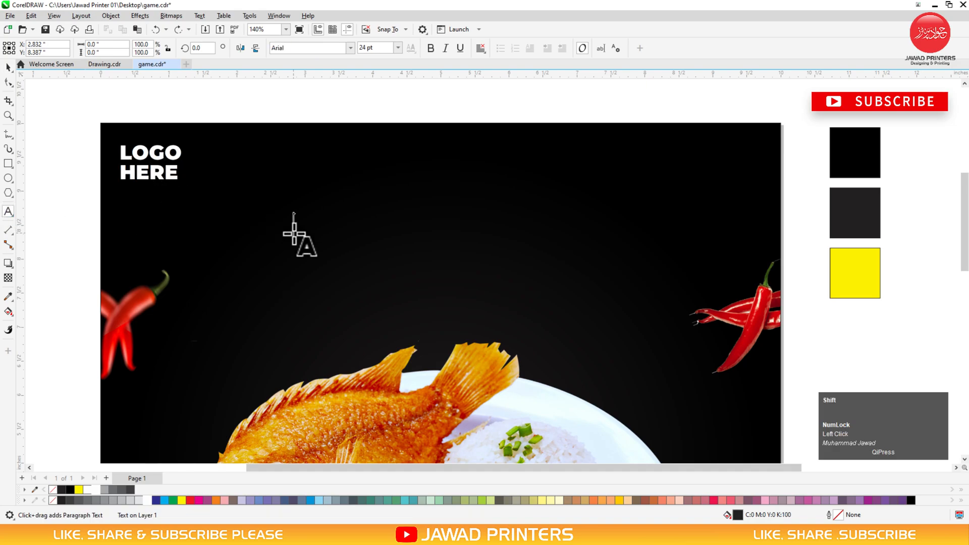
Add the heading 'Today's Delicious' in white Embassy BT
type("T")
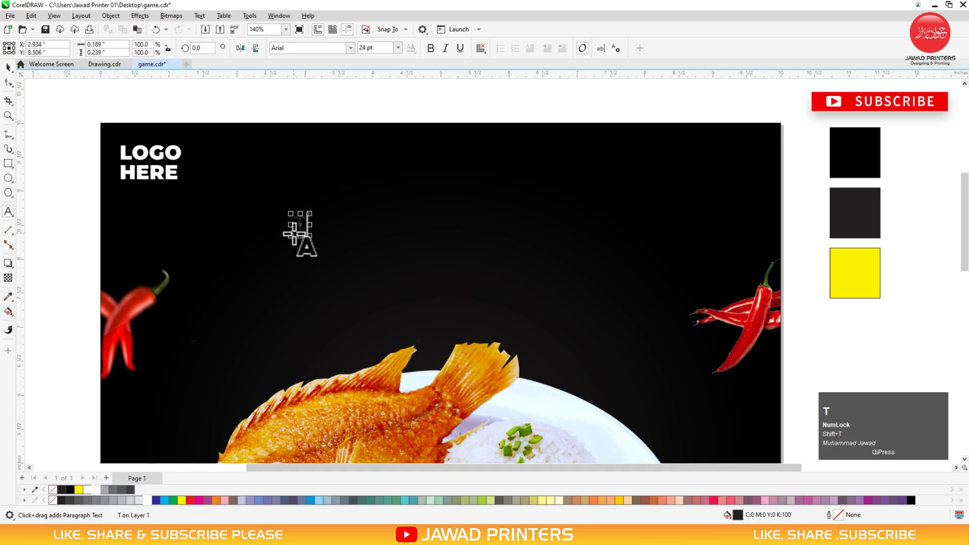
type("oday'")
type("s Delicious")
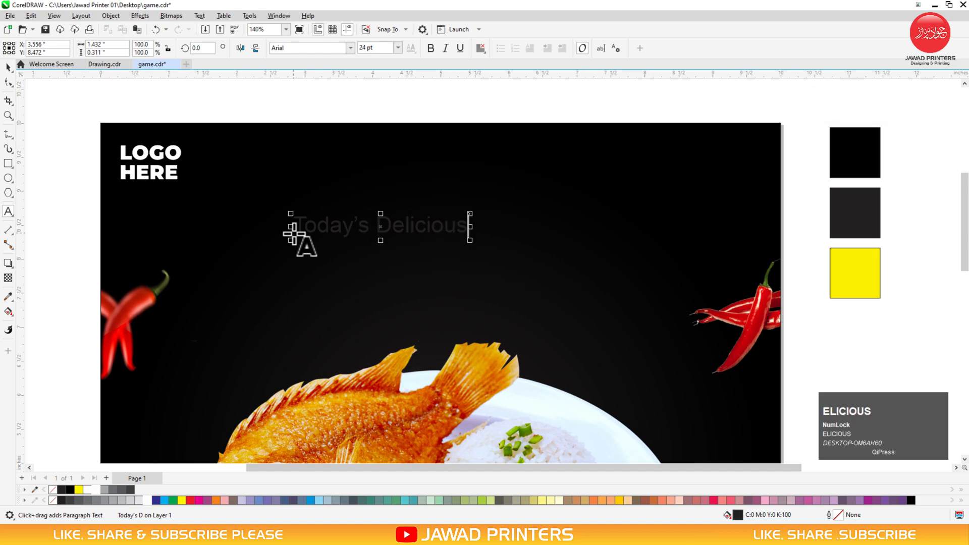
key("ctrl+space")
left_click(353, 48)
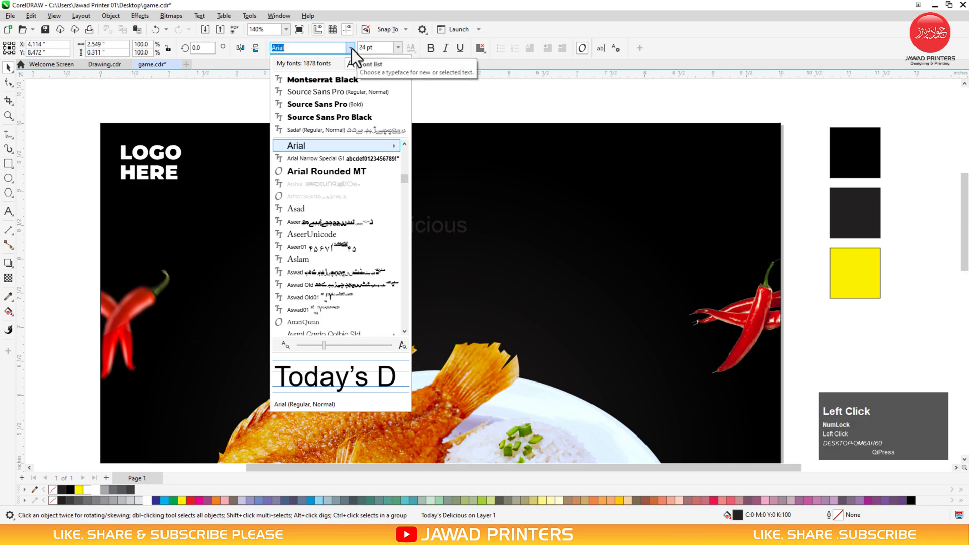
type("em")
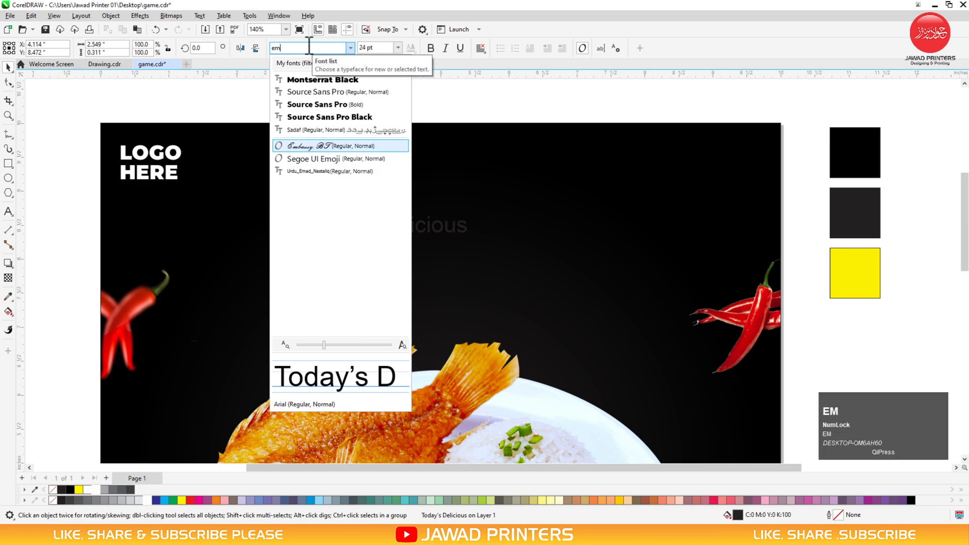
left_click(307, 146)
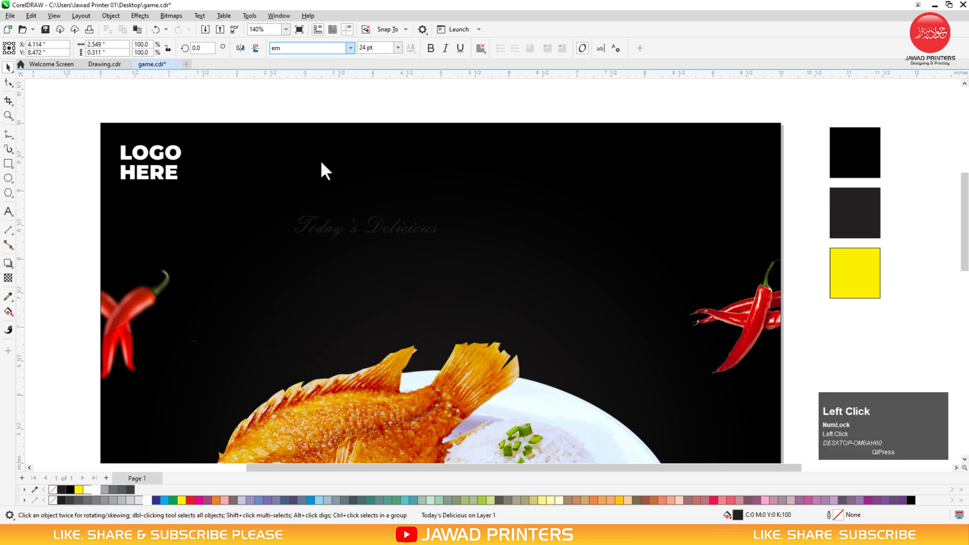
left_click(147, 500)
left_click(478, 242, "shift")
key("shift+c")
key("ctrl+z")
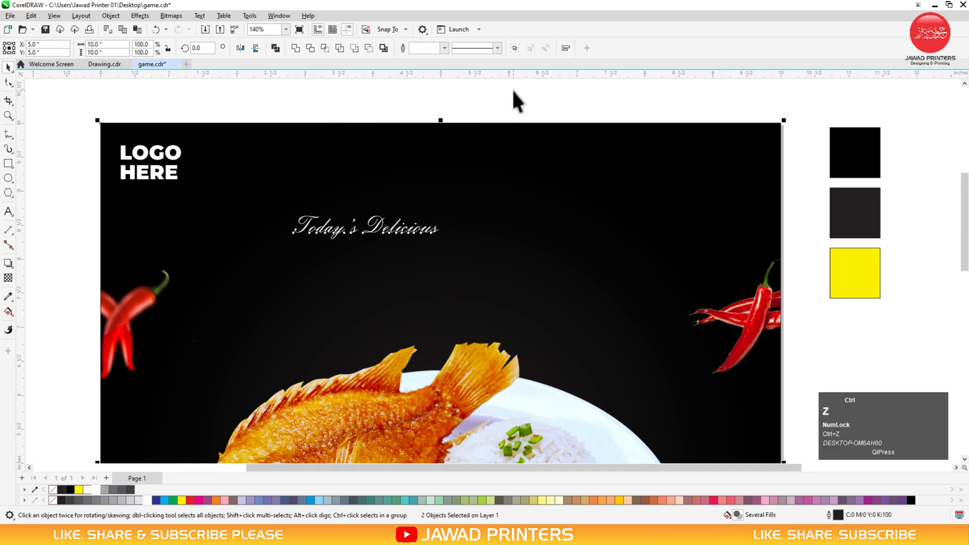
Centre Today's Delicious, enlarge it, raise it higher, and drop a copy below
key("e")
left_click(476, 254, "shift")
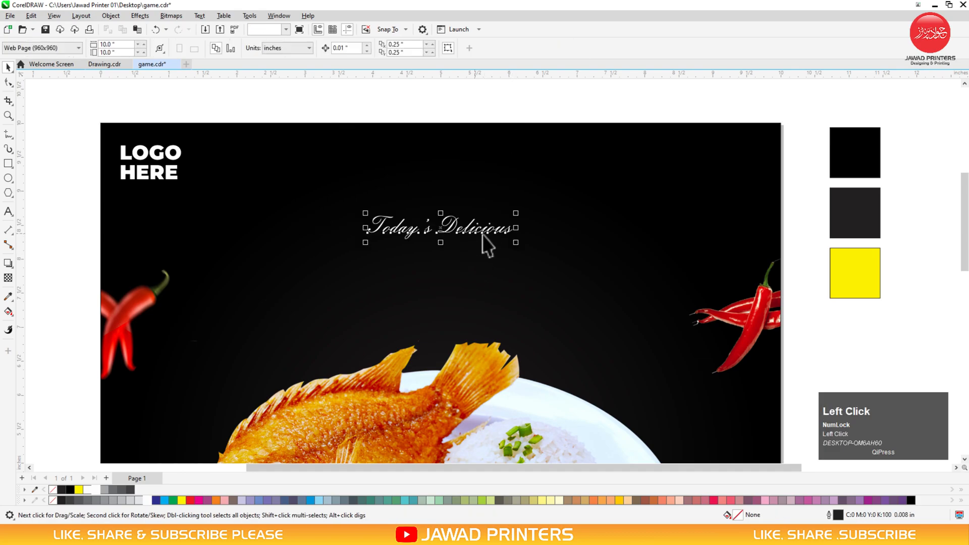
left_click_drag(516, 242, 545, 266)
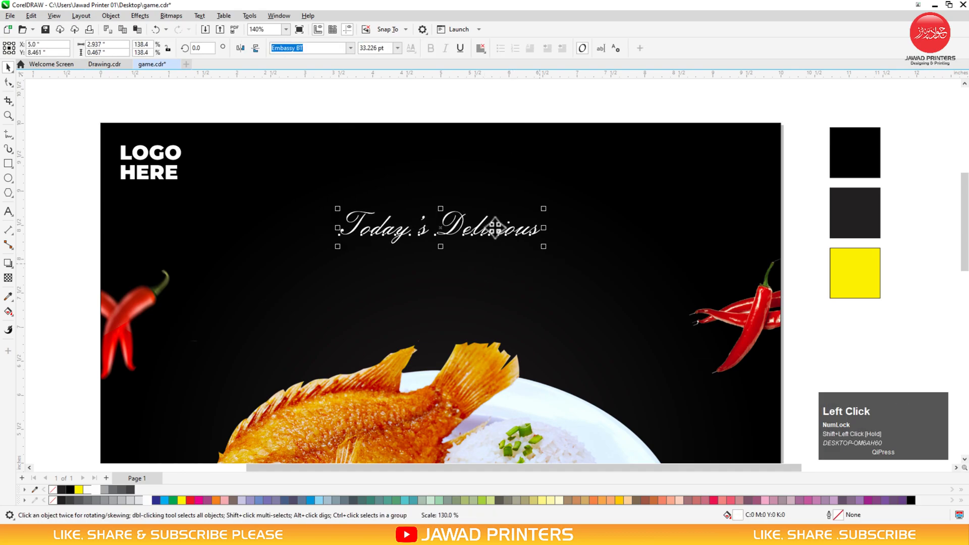
left_click_drag(494, 232, 573, 212)
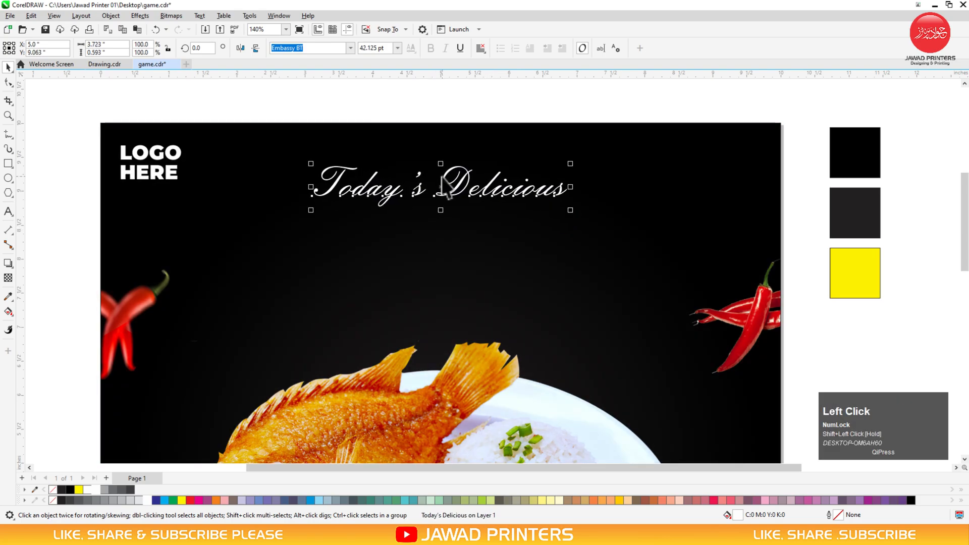
left_click_drag(446, 201, 452, 231)
right_click(452, 231, "ctrl")
Retype the copy as 'SPECIAL FISH' in yellow Source Sans Pro Black and enlarge it
double_click(452, 231)
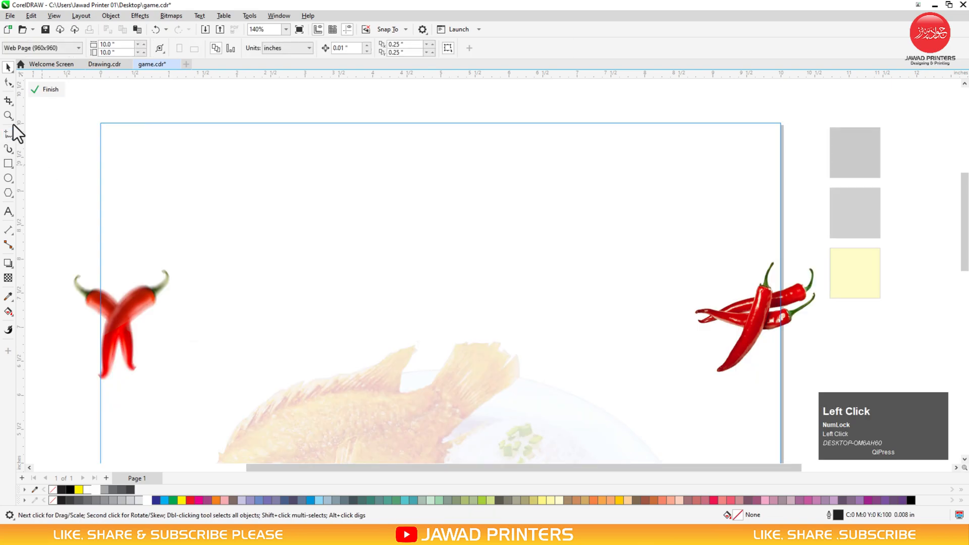
left_click(51, 90)
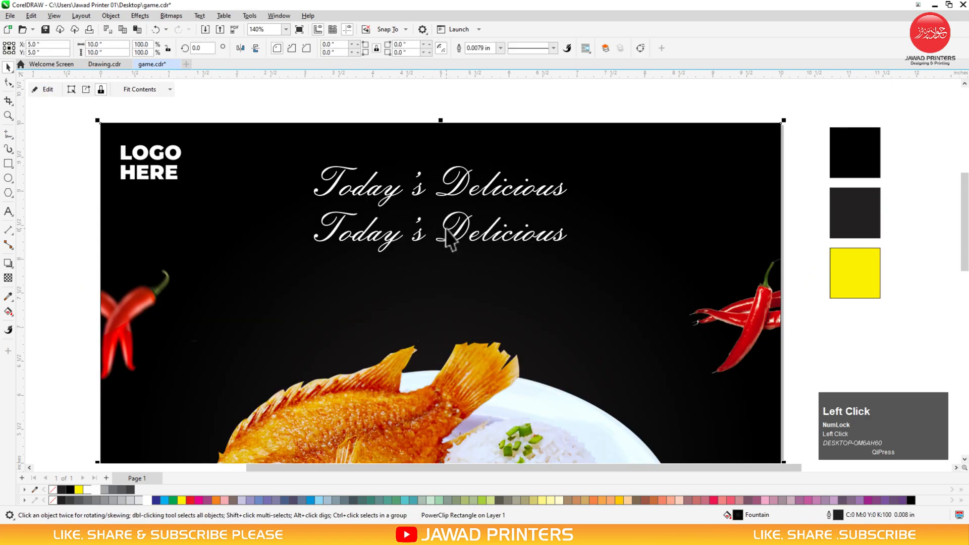
double_click(447, 232)
key("ctrl+space")
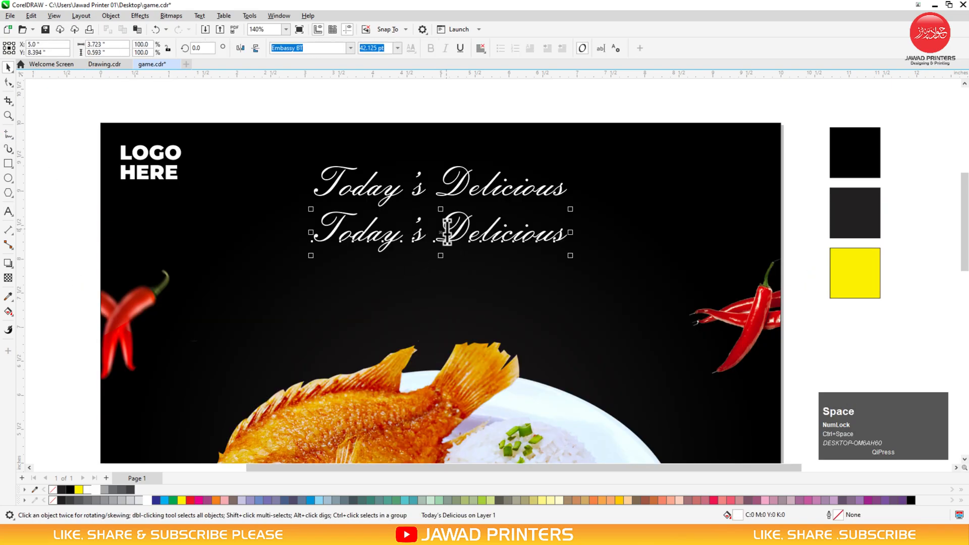
key("ctrl+a")
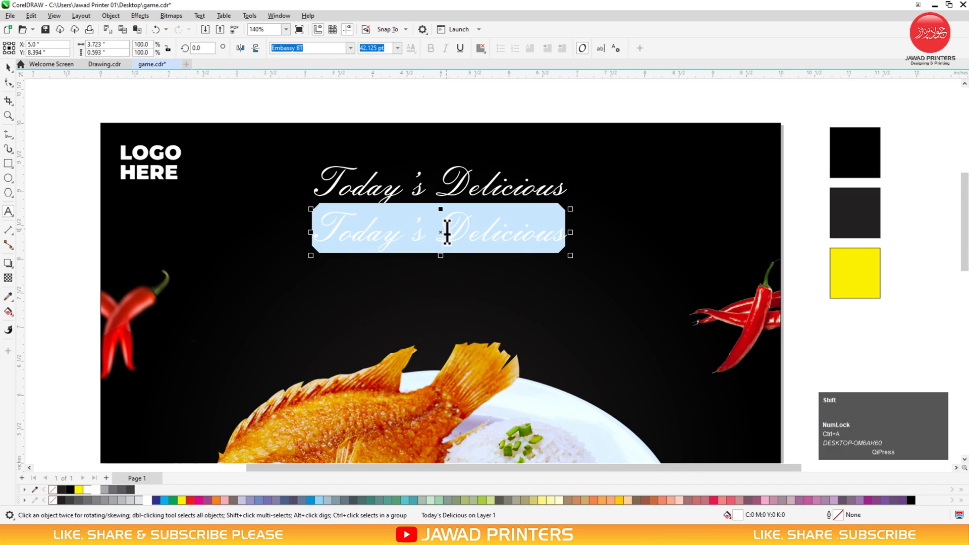
type("SPECIAL FISH")
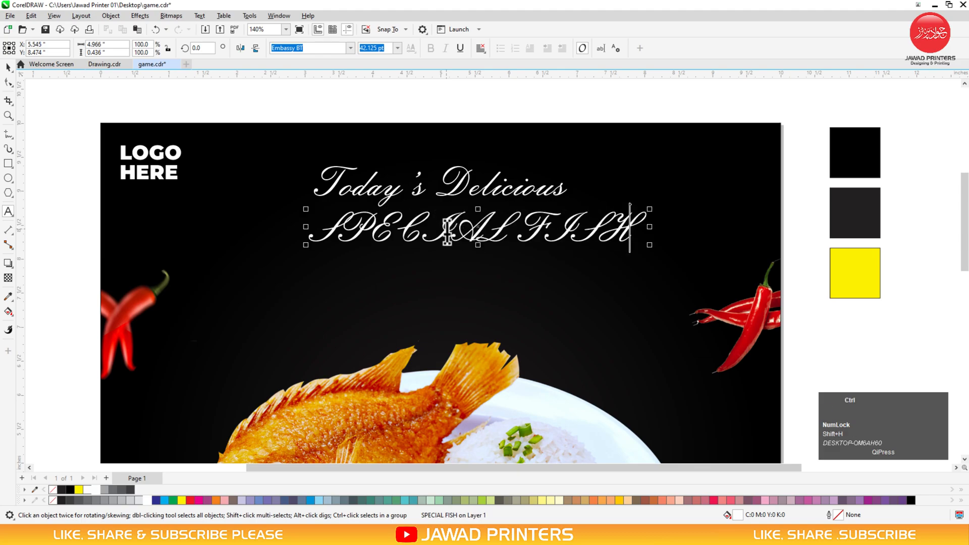
left_click(350, 48)
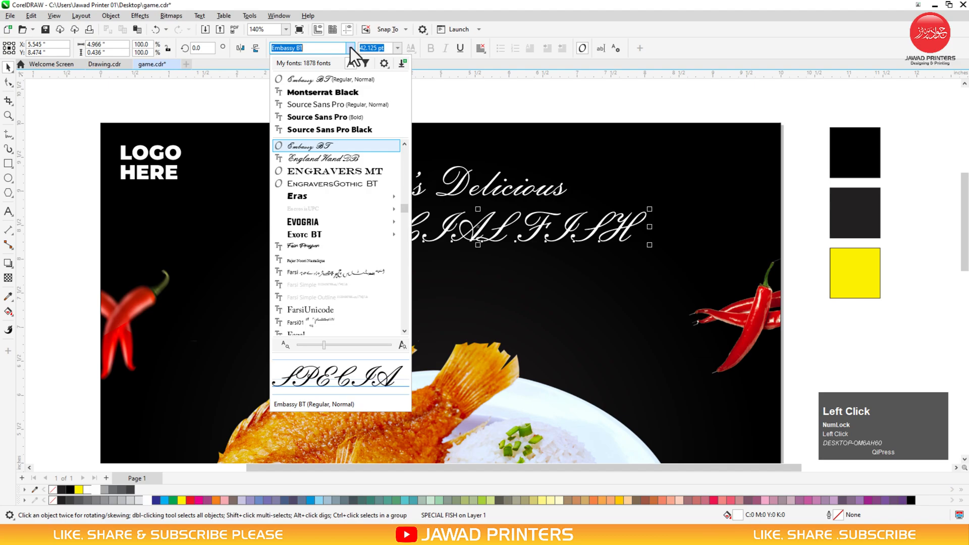
left_click(328, 130)
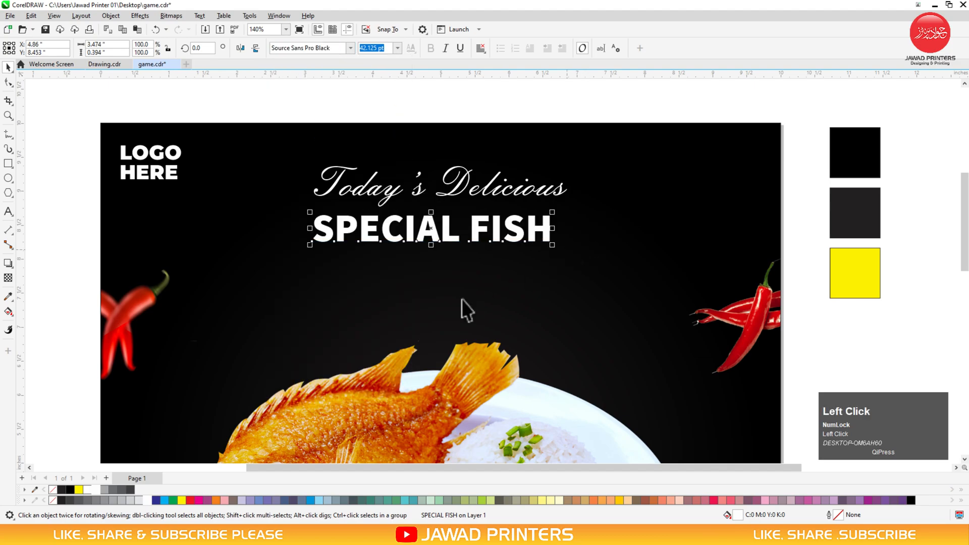
left_click(79, 489)
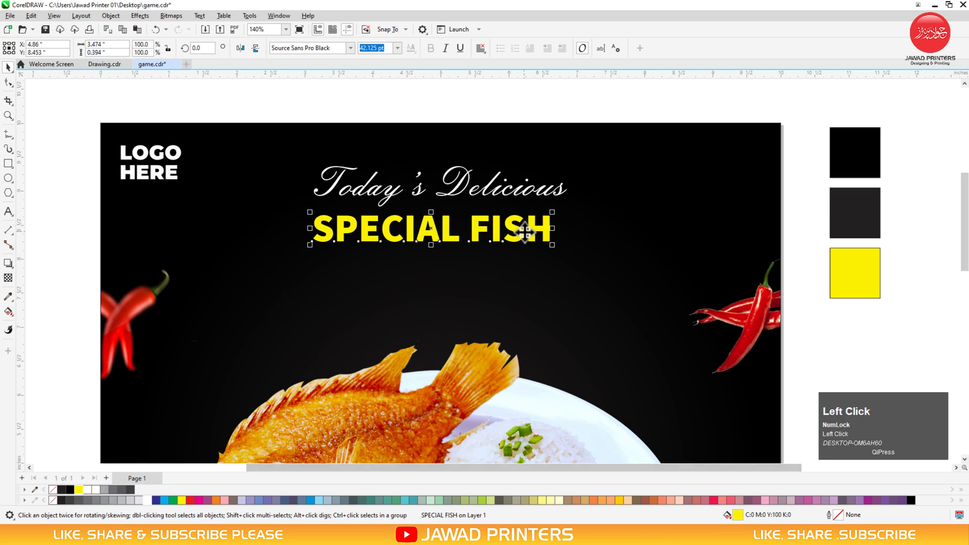
left_click_drag(553, 245, 617, 264)
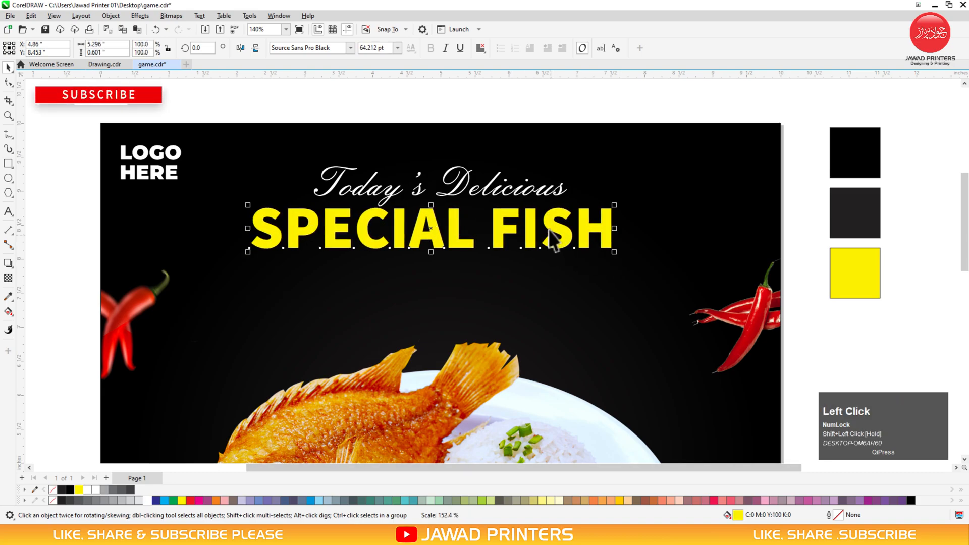
Centre SPECIAL FISH, then drop a copy below and retype it as 'LIMITED TIME OFFER'
key("c")
key("Escape")
left_click_drag(542, 215, 545, 264)
right_click(546, 264)
double_click(545, 263)
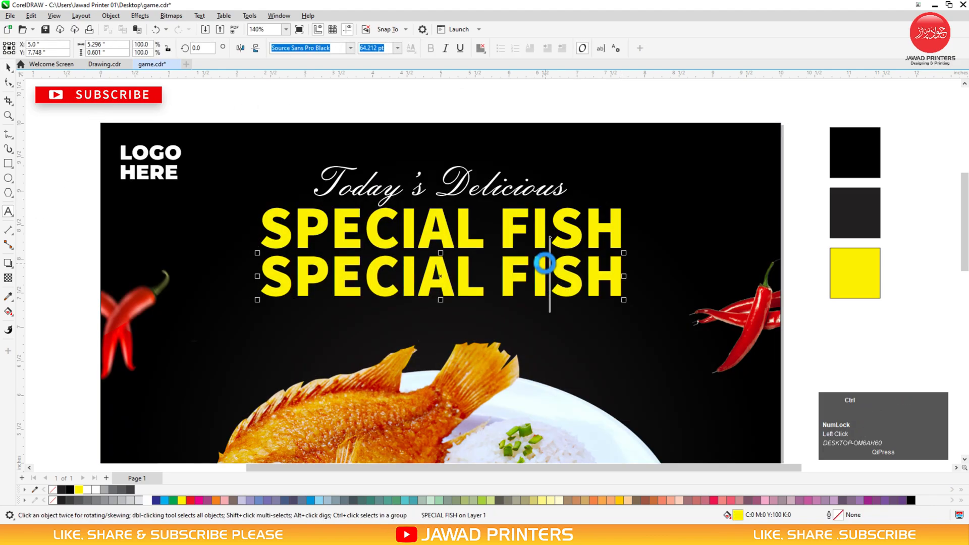
key("ctrl+a")
type("LI")
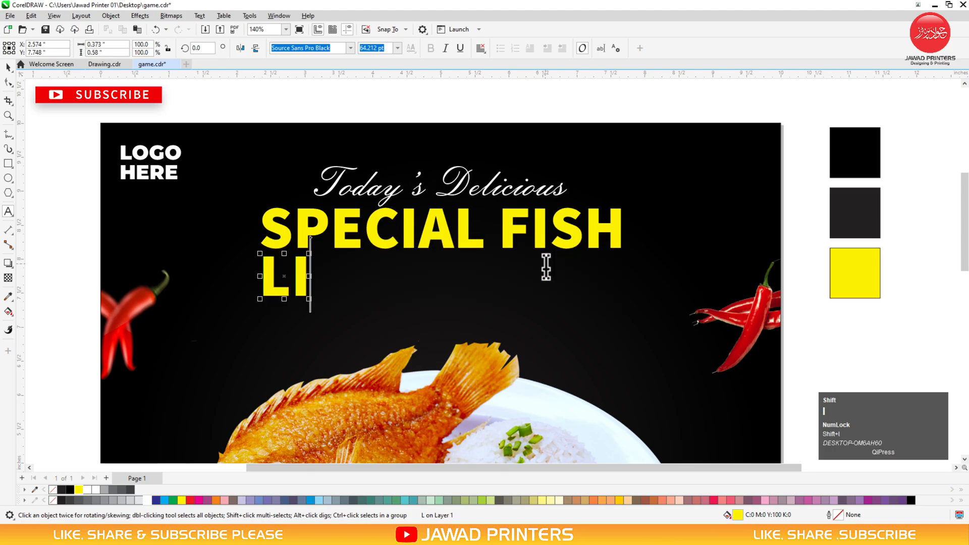
type("MITED ")
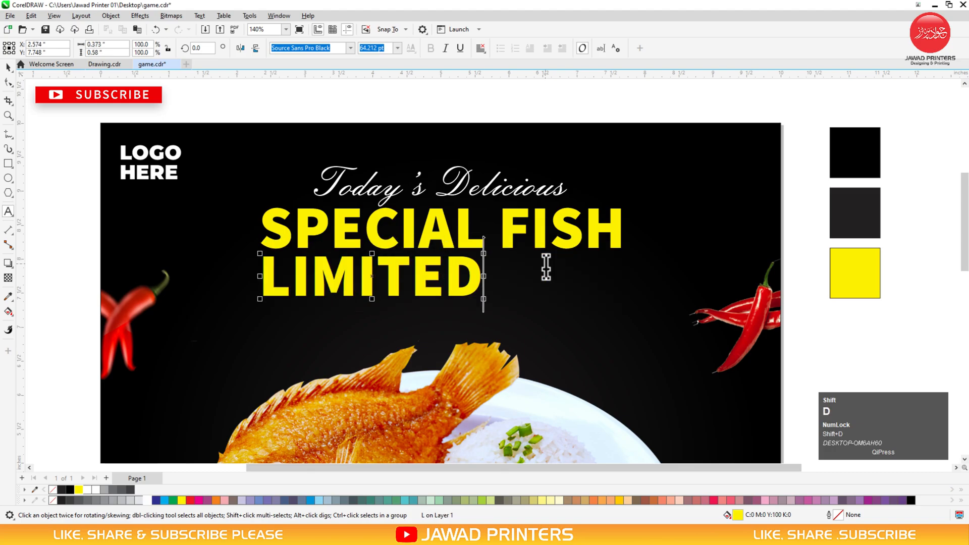
type("TI")
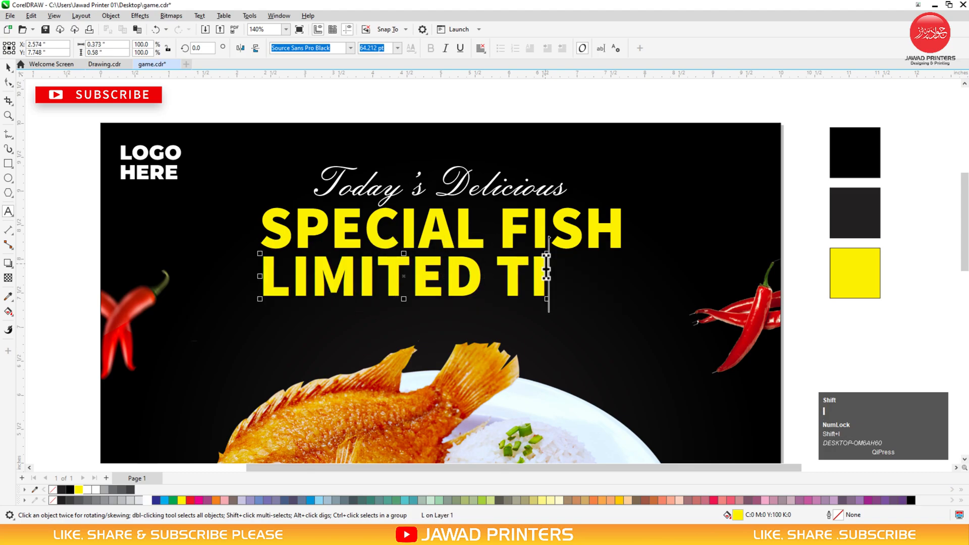
type("ME OFFER")
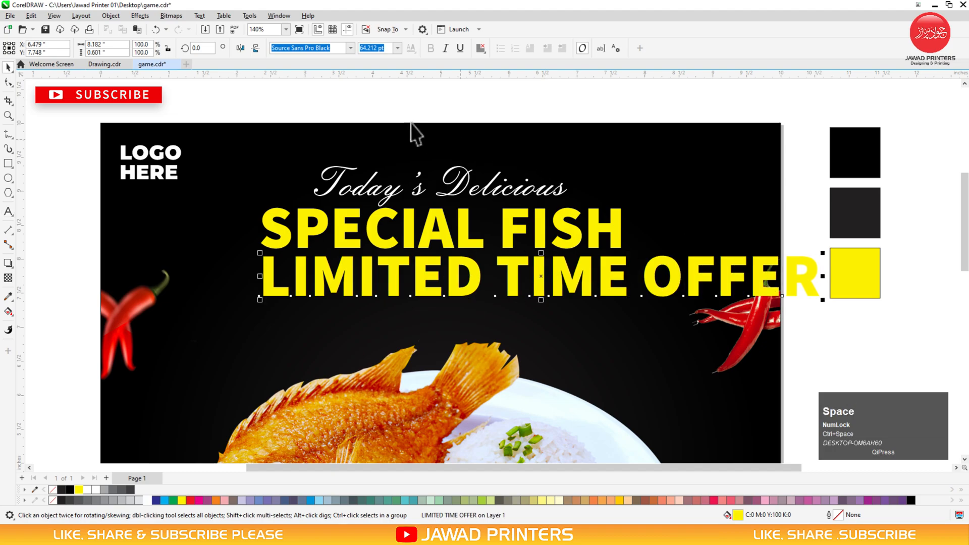
left_click(353, 48)
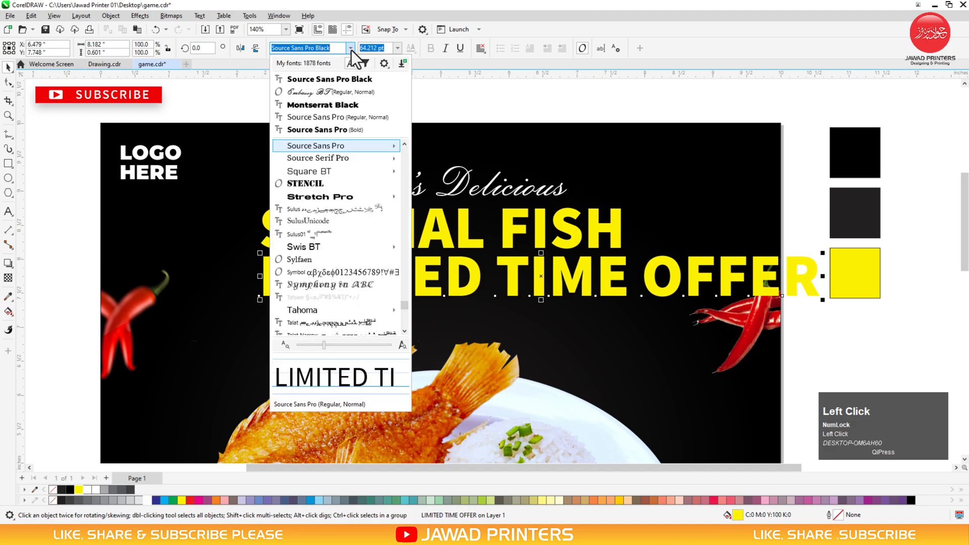
Make LIMITED TIME OFFER smaller white regular Source Sans Pro, centred on the background
left_click(355, 116)
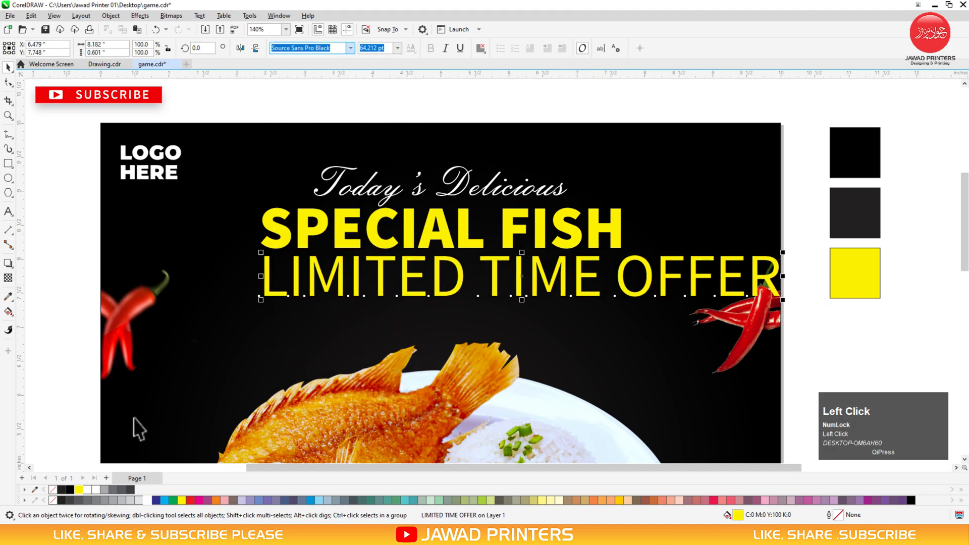
left_click(147, 500)
left_click_drag(787, 305, 727, 281)
left_click(703, 216, "shift")
key("c")
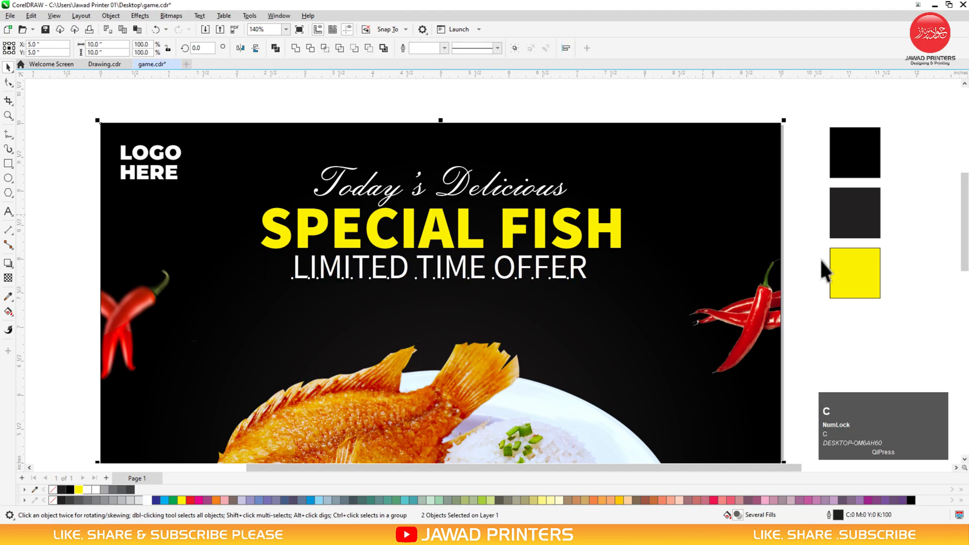
key("Escape")
Group the three headline lines, enlarge them, tilt them about 2.26° and move them lower
left_click_drag(256, 124, 627, 314)
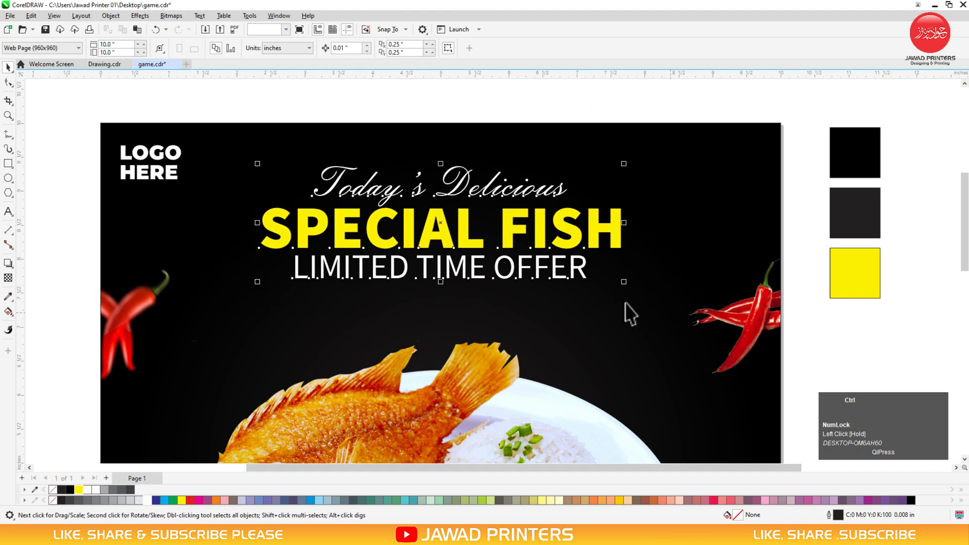
left_click(540, 116)
left_click(469, 237)
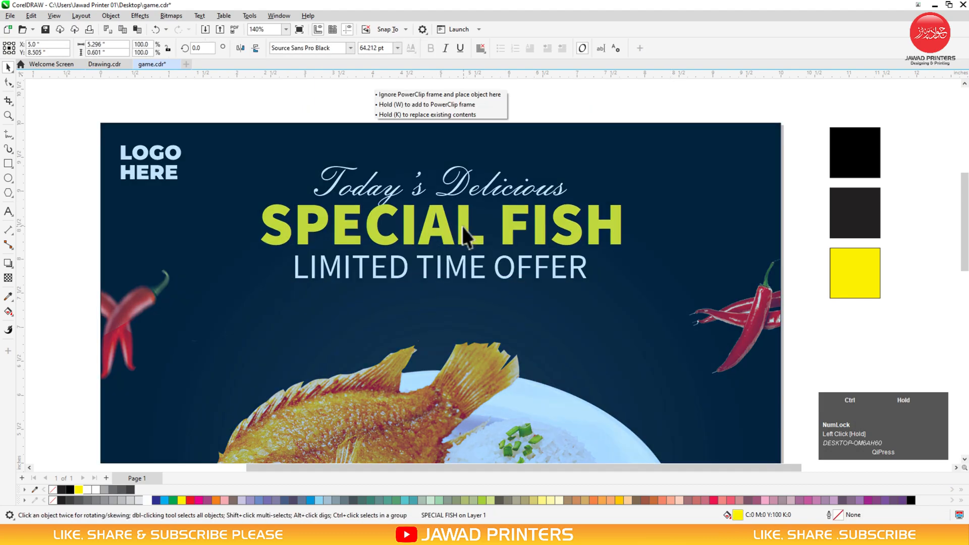
left_click_drag(196, 120, 665, 319)
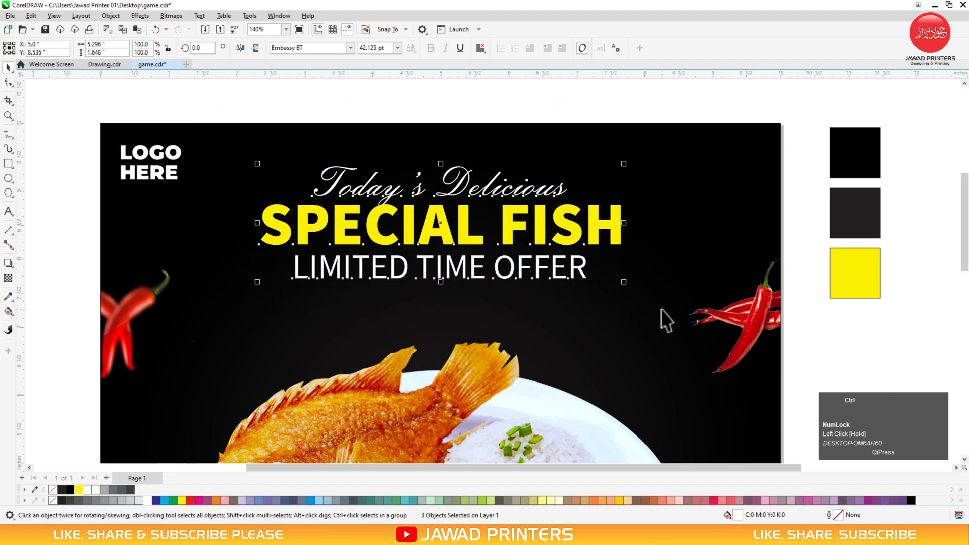
key("ctrl+g")
left_click_drag(624, 282, 651, 292)
left_click(262, 233)
mouse_move(230, 291)
left_mouse_down()
mouse_move(231, 307)
mouse_move(218, 299)
left_mouse_up()
left_click_drag(524, 200, 513, 222)
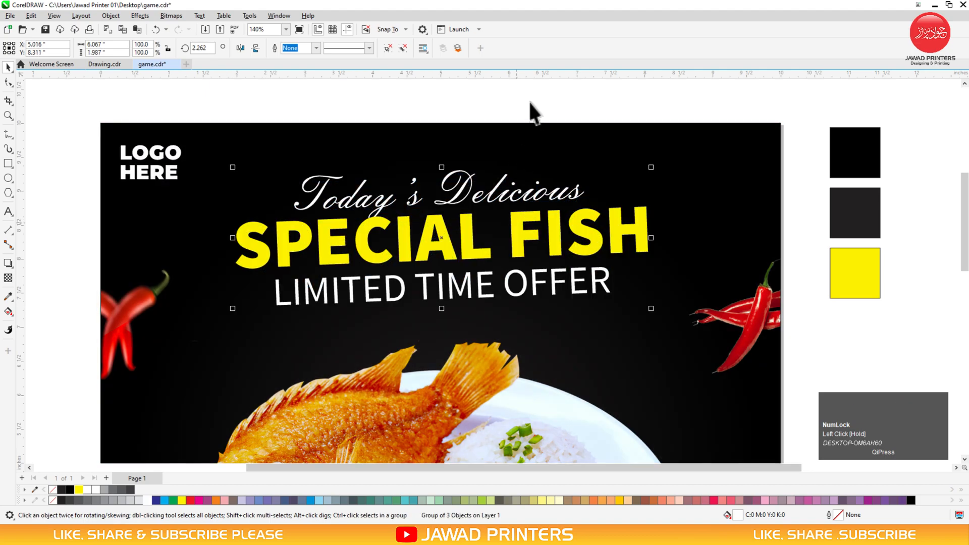
left_click(527, 112)
key("F2")
left_click_drag(89, 95, 953, 362)
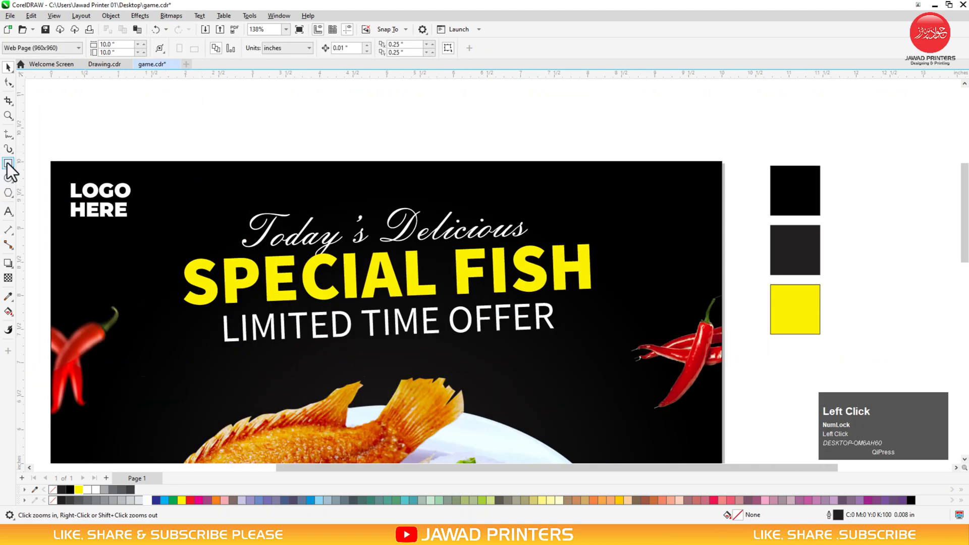
Draw a tall rectangle at the poster's top right with yellow fill and no outline
key("F2")
left_click_drag(459, 152, 843, 364)
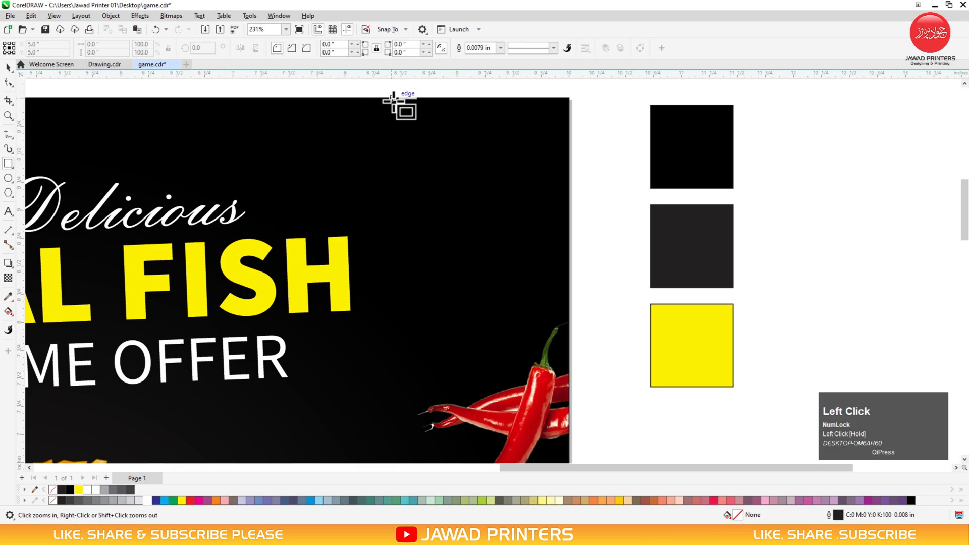
left_click_drag(394, 99, 498, 329)
key("space")
left_click_drag(441, 222, 458, 233)
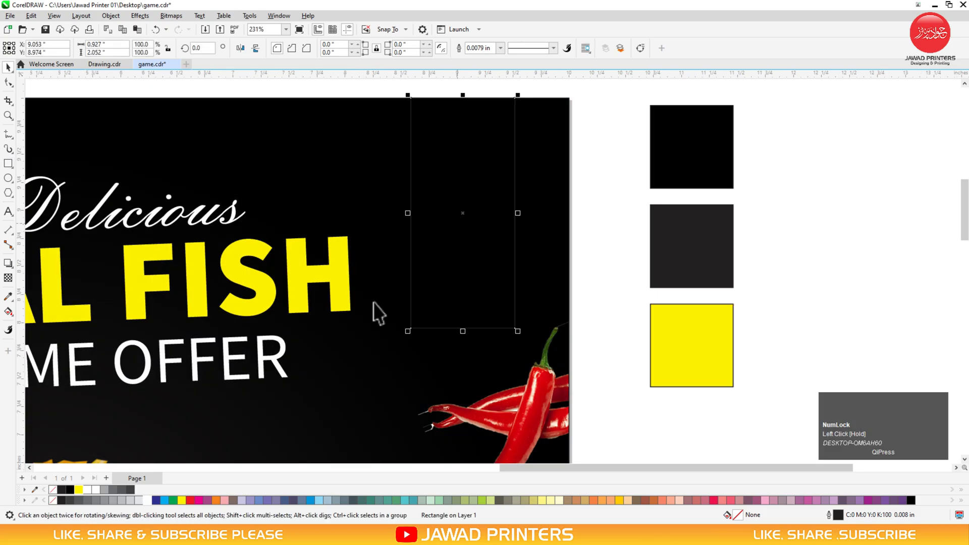
left_click(76, 490)
right_click(53, 490)
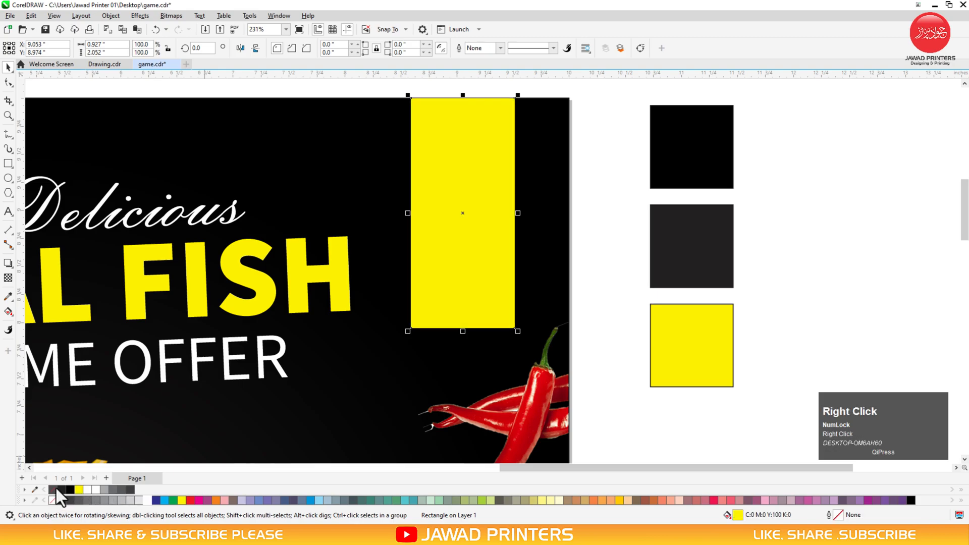
Convert the rectangle to curves and pull its bottom-middle node up into a V notch
left_click(5, 78)
key("ctrl+q")
left_click(463, 331)
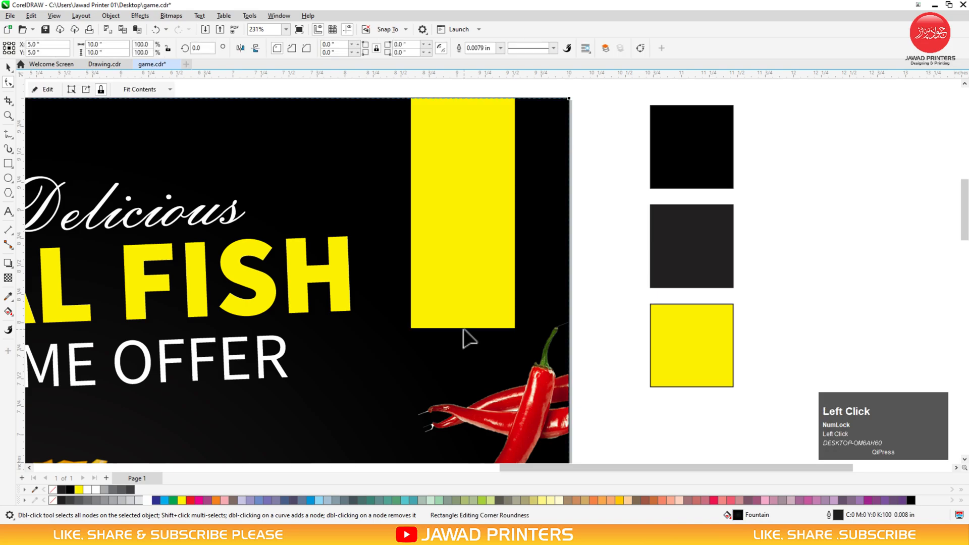
left_click(462, 328)
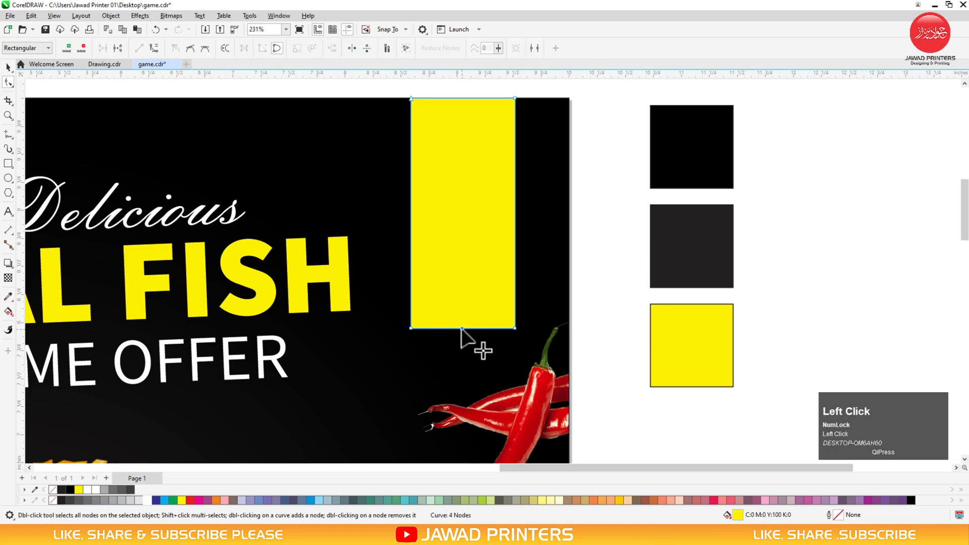
left_click_drag(461, 328, 459, 292)
key("space")
left_click(588, 202)
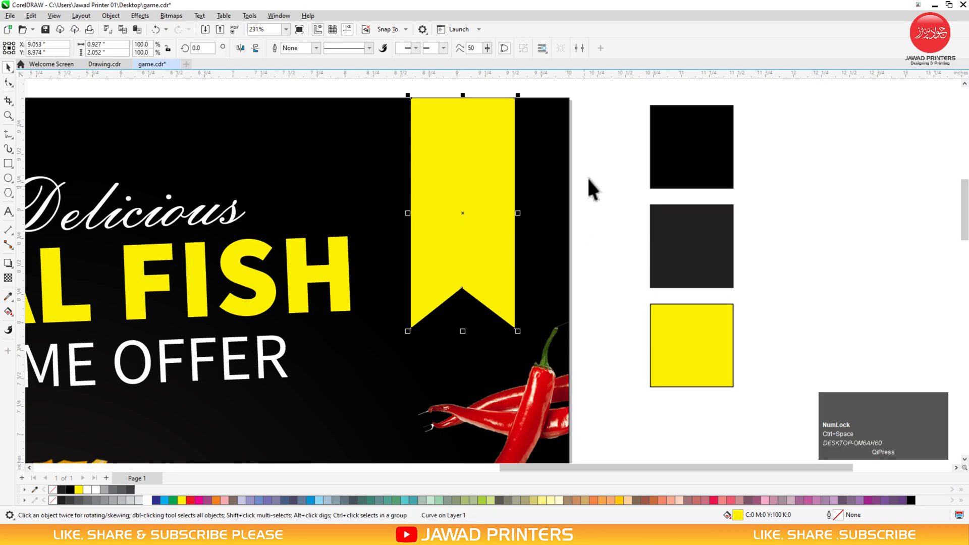
left_click(8, 193)
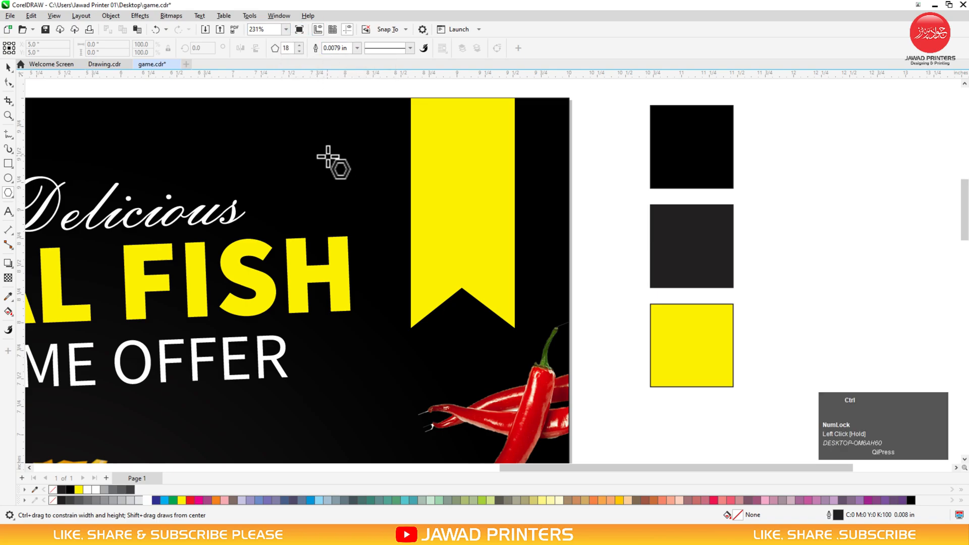
Draw an 18-sided polygon centred horizontally on the yellow ribbon and move it slightly down
left_click_drag(392, 152, 484, 248)
key("space")
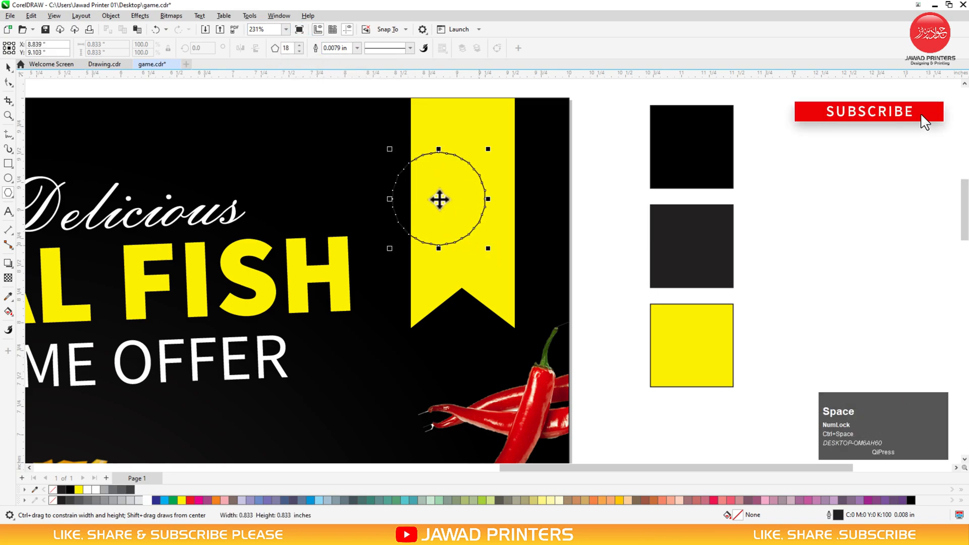
left_click(509, 198, "shift")
key("c")
left_click(471, 215)
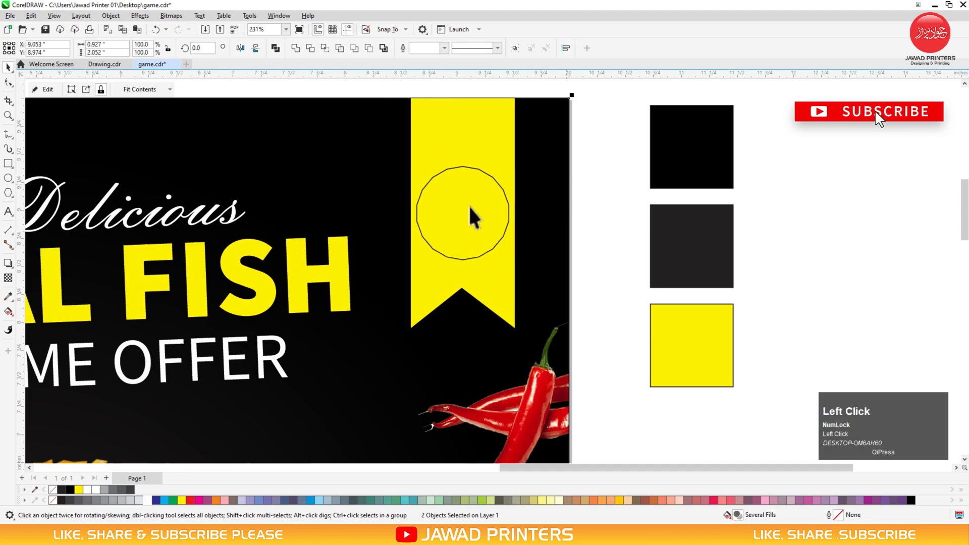
left_click_drag(469, 208, 471, 199)
Pull a node into a starburst, enlarge it to about 130%, fill it white and remove its outline
left_click(8, 82)
left_click(462, 158)
left_click_drag(461, 158, 468, 146)
key("space")
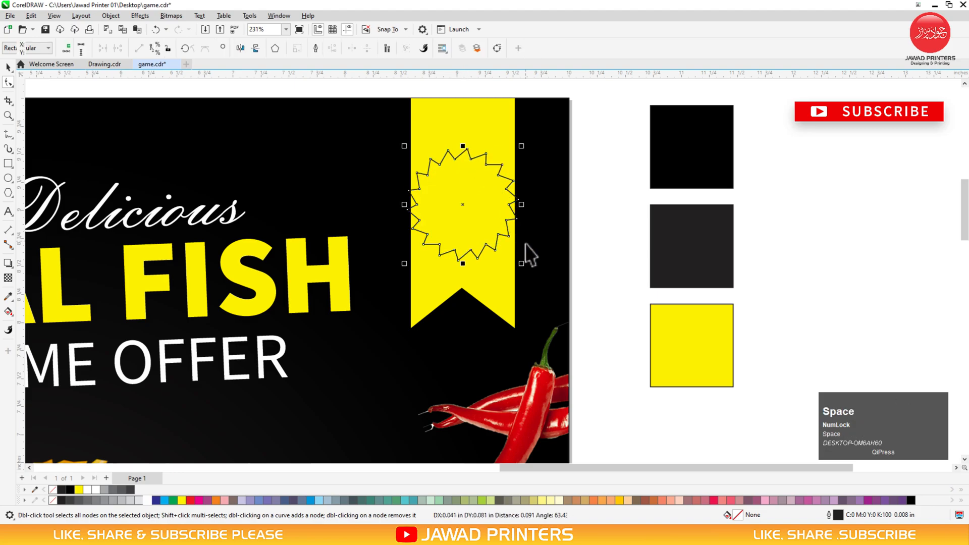
left_click_drag(523, 269, 540, 290)
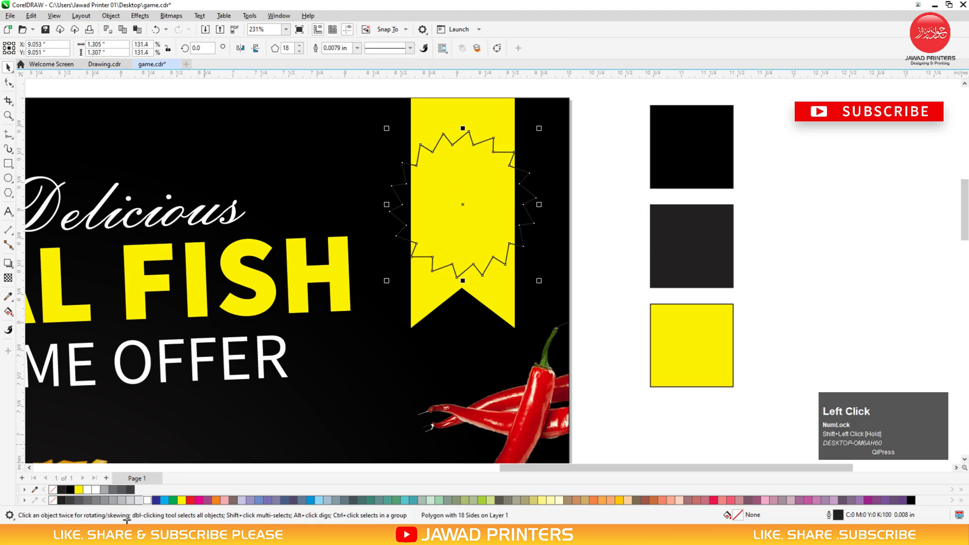
left_click(147, 500)
left_click_drag(463, 195, 468, 196)
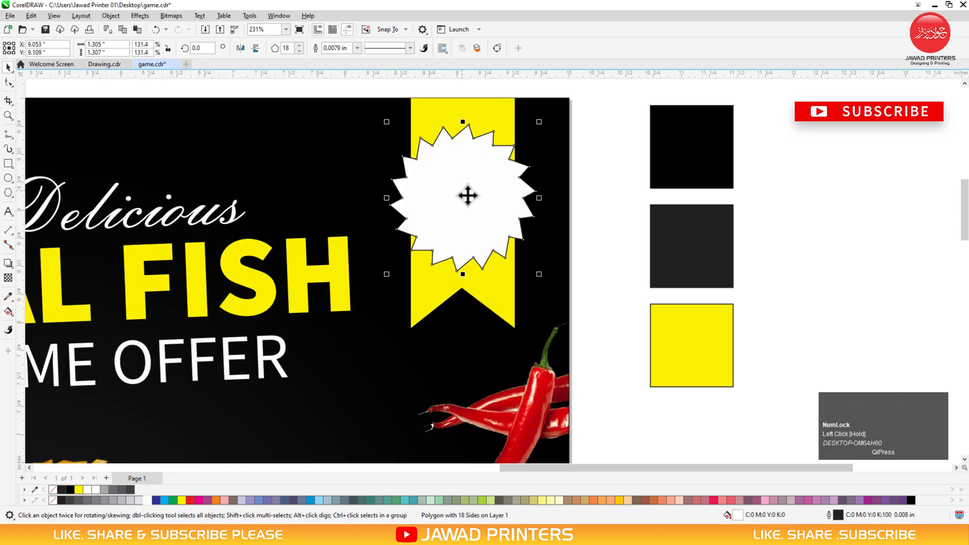
right_click(53, 500)
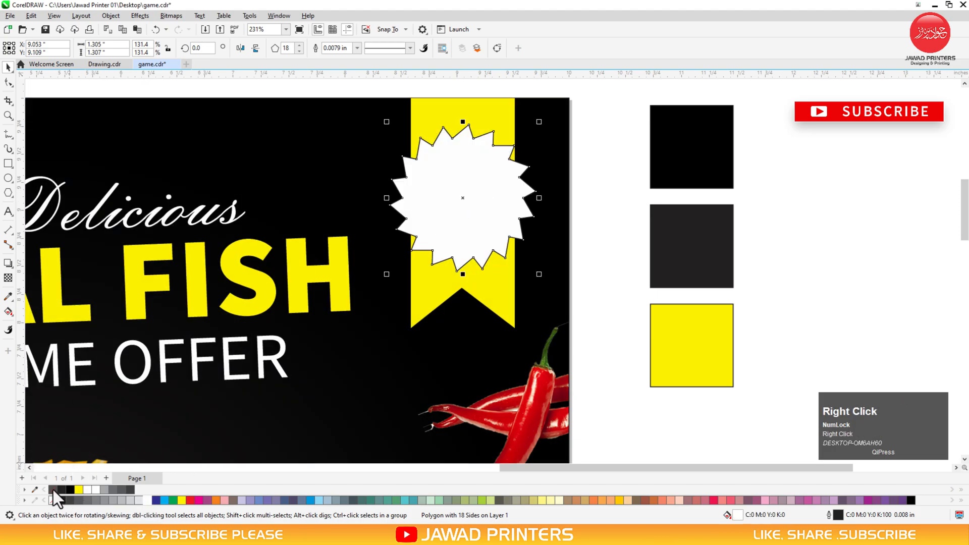
Type '100%' over 'FRESH' as centre-aligned text in a heavy bold font
left_click(8, 212)
left_click(256, 149)
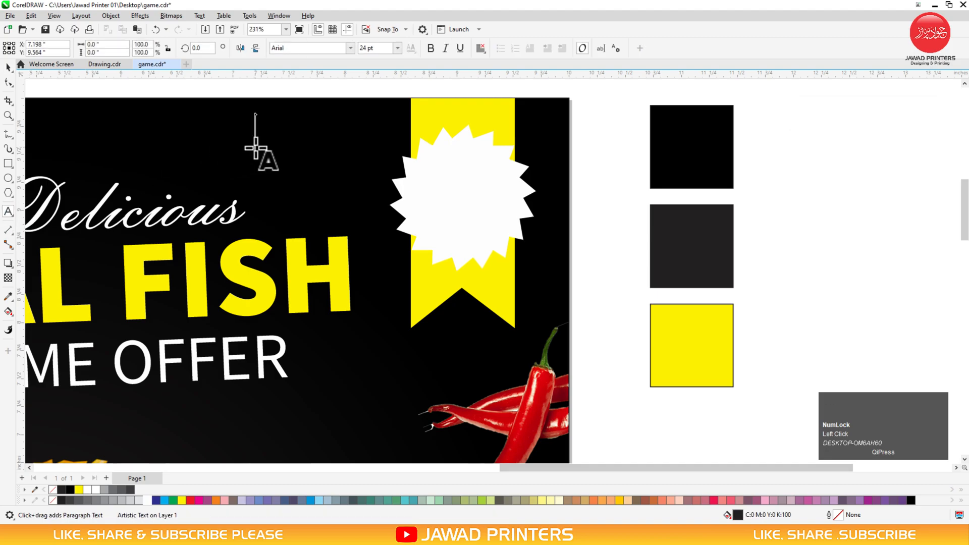
type("100")
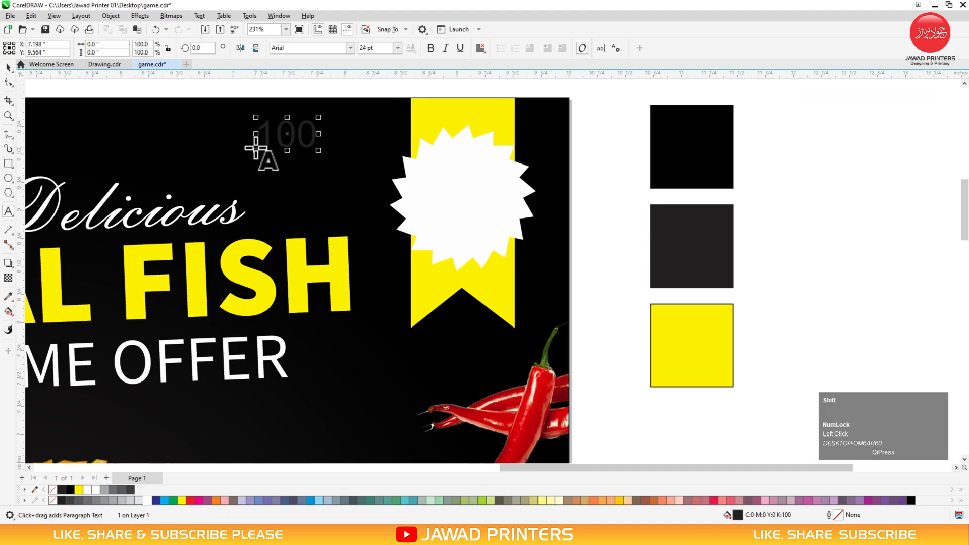
type("%")
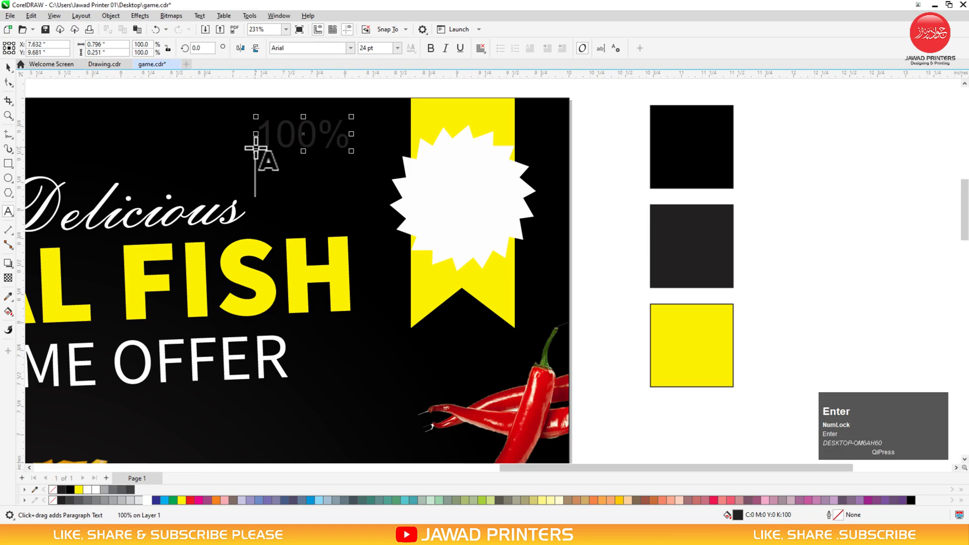
type("Fre")
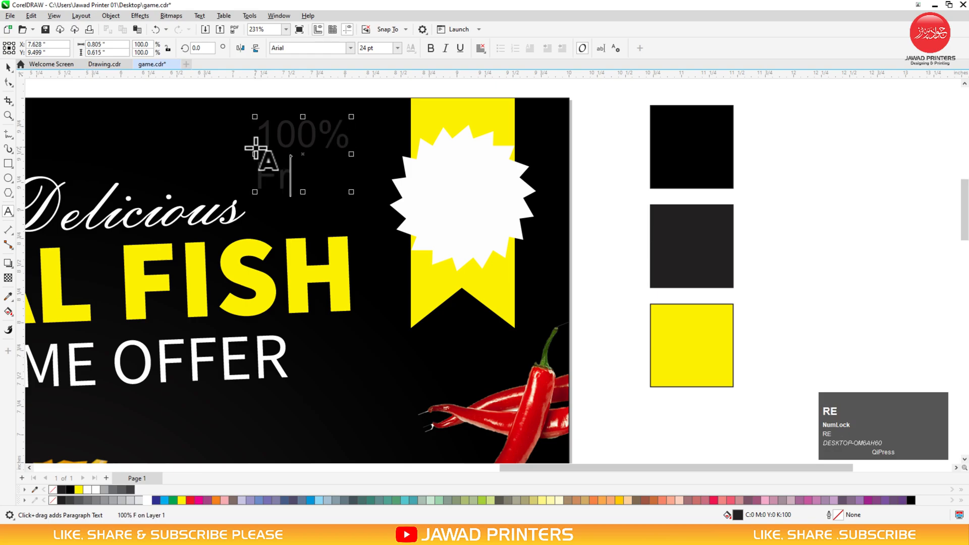
type("SH")
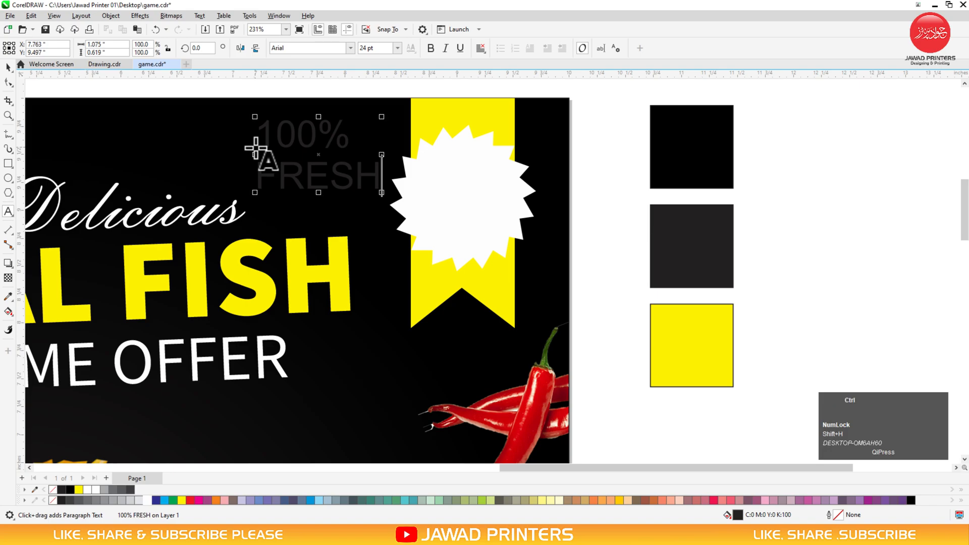
key("ctrl+space")
left_click(480, 47)
left_click(497, 96)
left_click(351, 47)
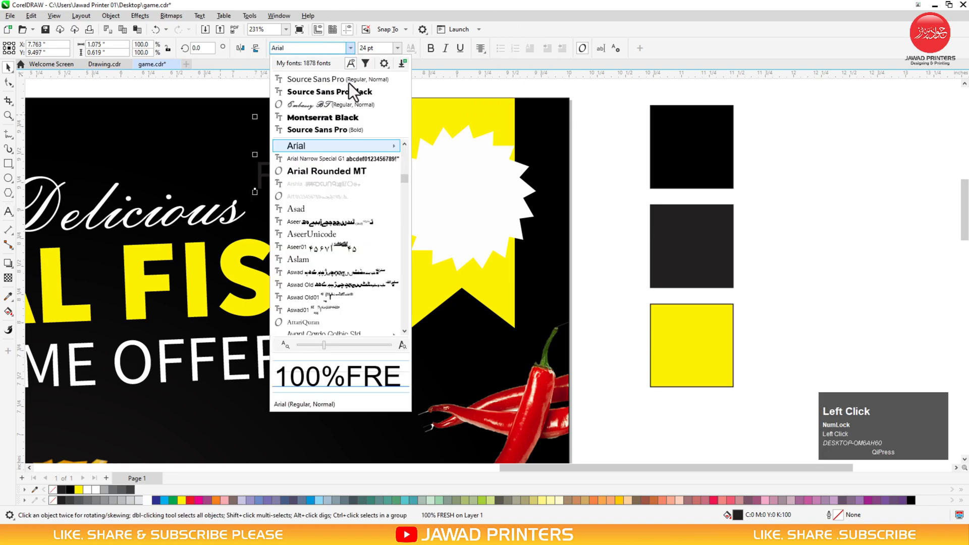
left_click(303, 101)
Centre the 100% FRESH text horizontally and vertically on the white starburst
left_click(458, 201, "shift")
key("shift+c")
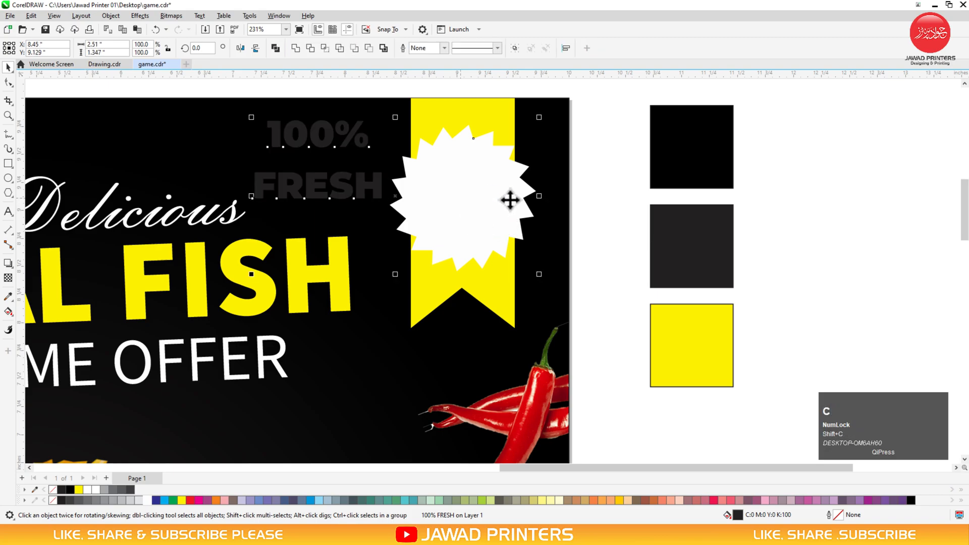
key("e")
left_click(577, 171)
left_click(348, 194)
left_click(471, 192, "shift")
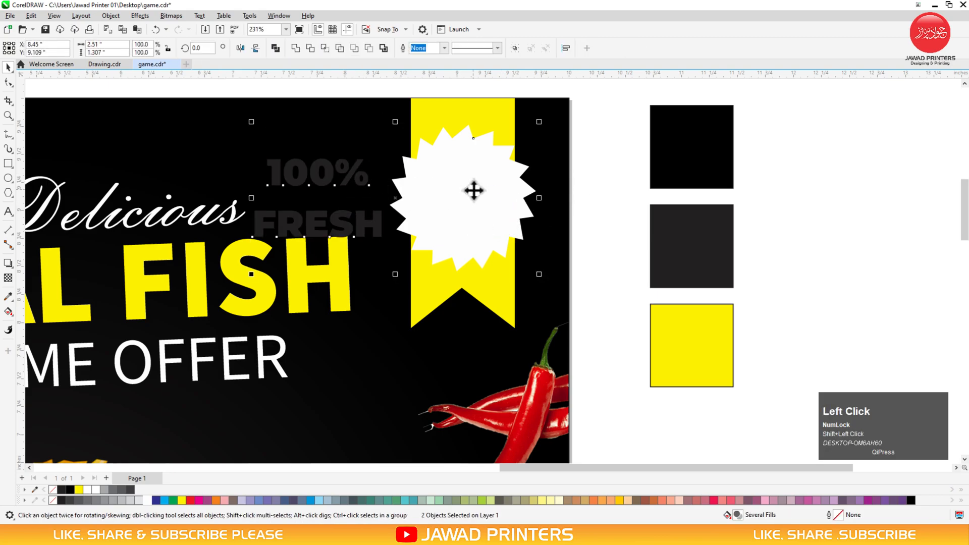
key("c")
Tighten the line spacing, shrink the text to fit, and recentre it on the starburst
left_click(500, 174)
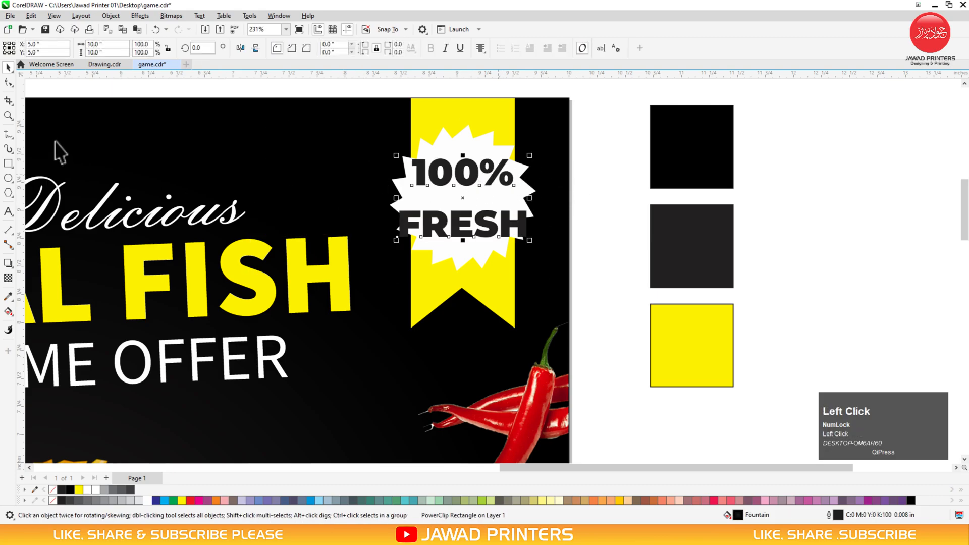
left_click(8, 82)
left_click_drag(396, 236, 398, 212)
key("space")
left_click_drag(530, 156, 525, 158)
left_click(487, 238, "shift")
key("c")
key("e")
left_click(570, 170)
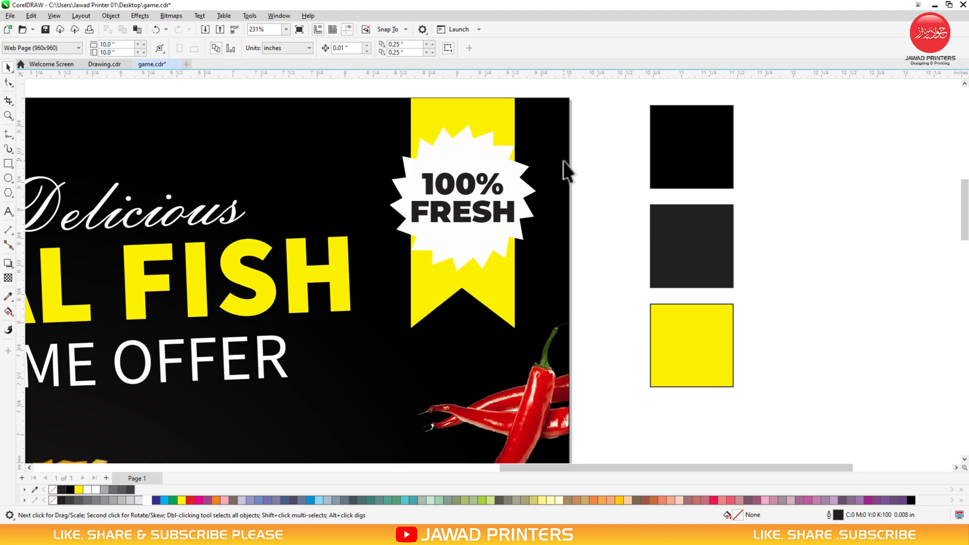
key("F3")
key("F3")
Draw an 18-sided polygon below the top-right chilli
key("z")
left_click_drag(652, 129, 273, 389)
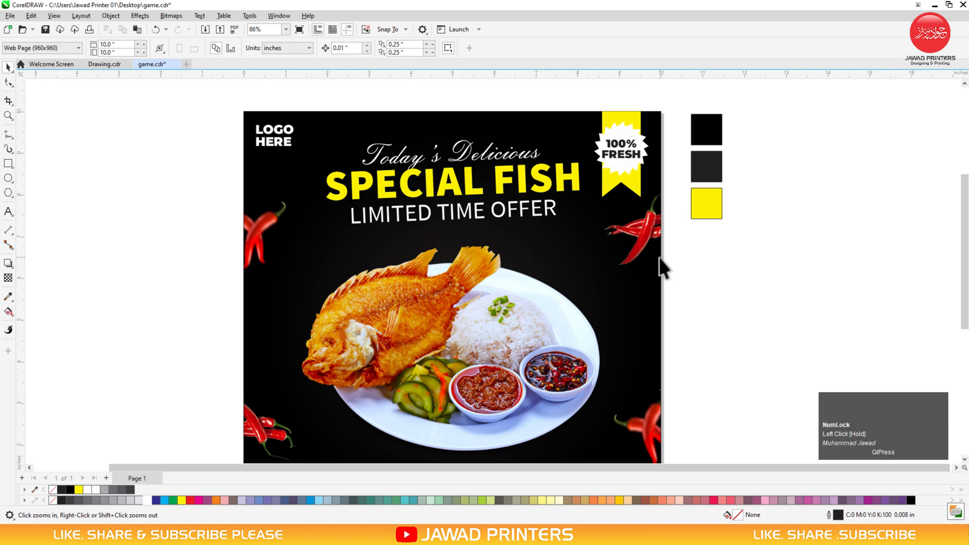
key("F3")
left_click_drag(701, 168, 425, 396)
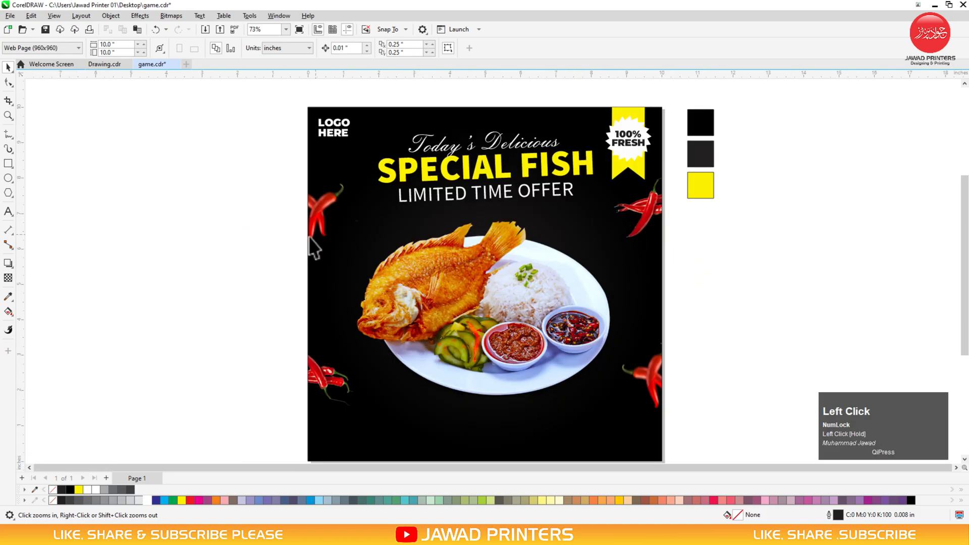
key("F2")
left_click_drag(726, 144, 443, 377)
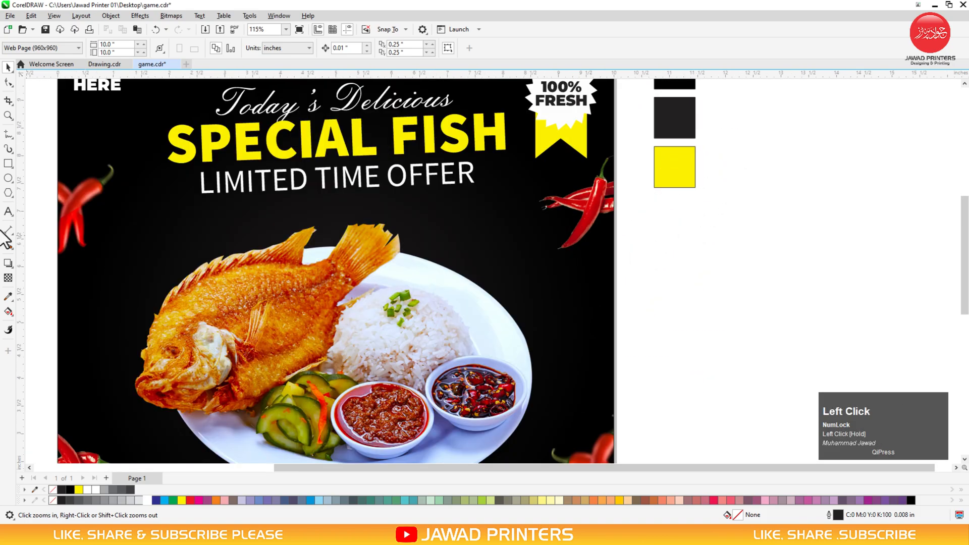
left_click(8, 133)
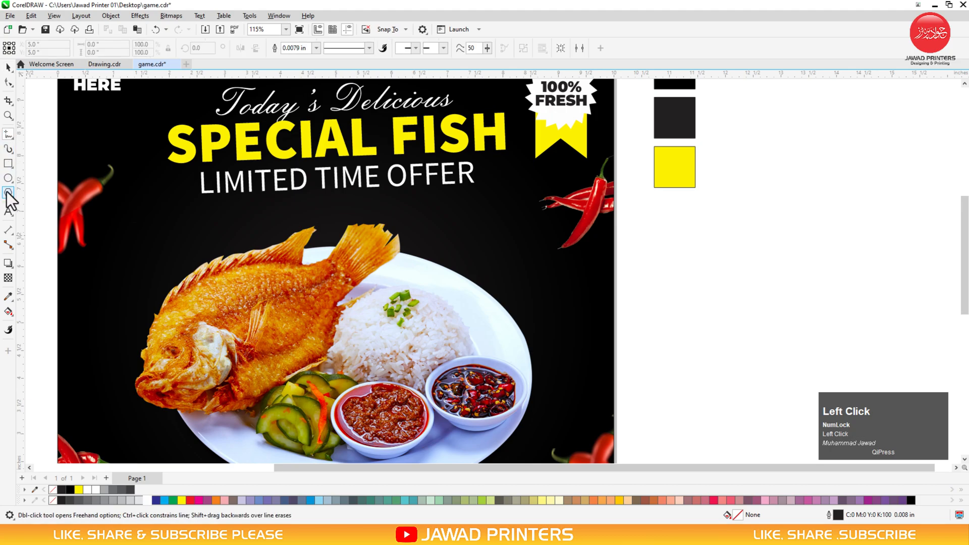
left_click(9, 193)
left_click_drag(508, 216, 573, 296)
key("space")
Shrink the chilli picture inside its frame slightly
key("F2")
left_click_drag(613, 168, 222, 376)
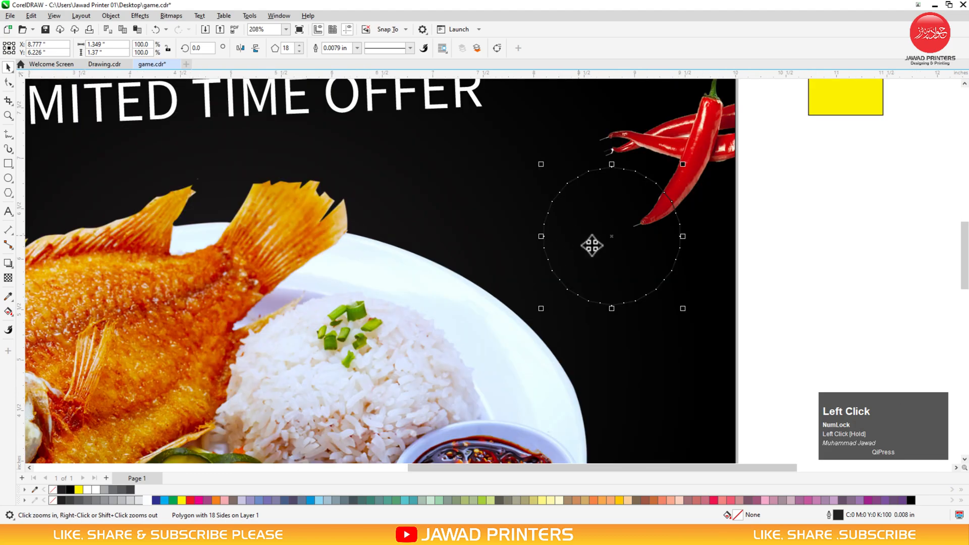
key("F3")
left_click(424, 372)
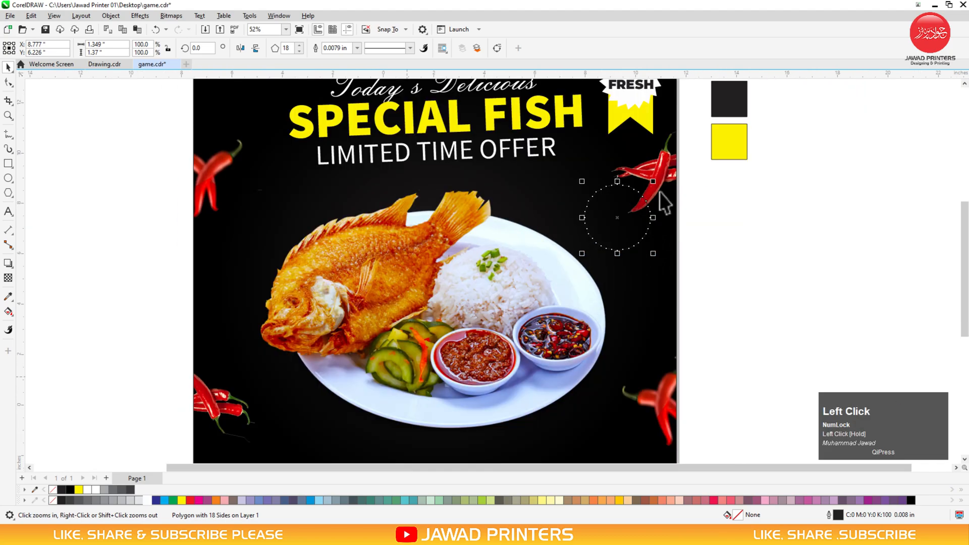
left_click(662, 172)
left_click(663, 172, "alt")
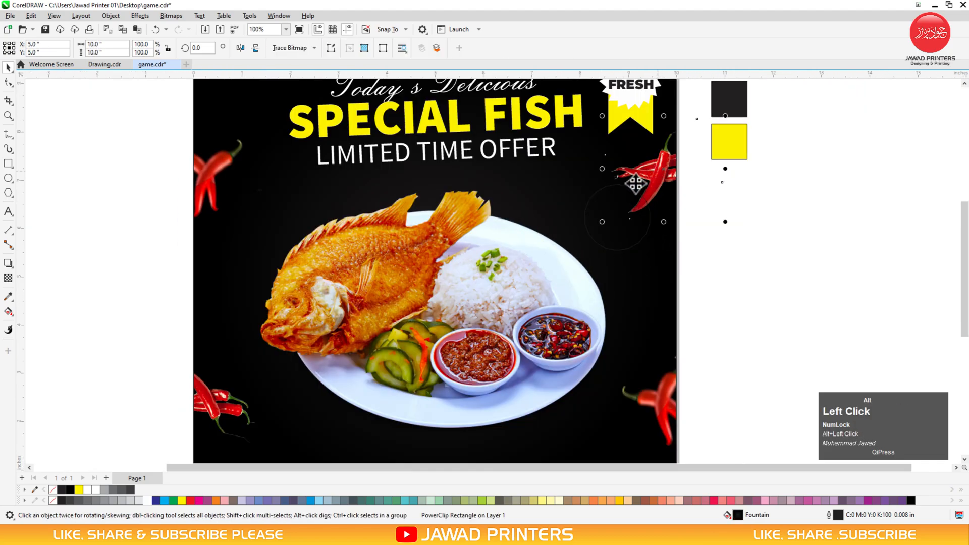
left_click_drag(601, 221, 672, 154)
Pull a node of the dotted polygon out into a starburst and fill it white
left_click(631, 217)
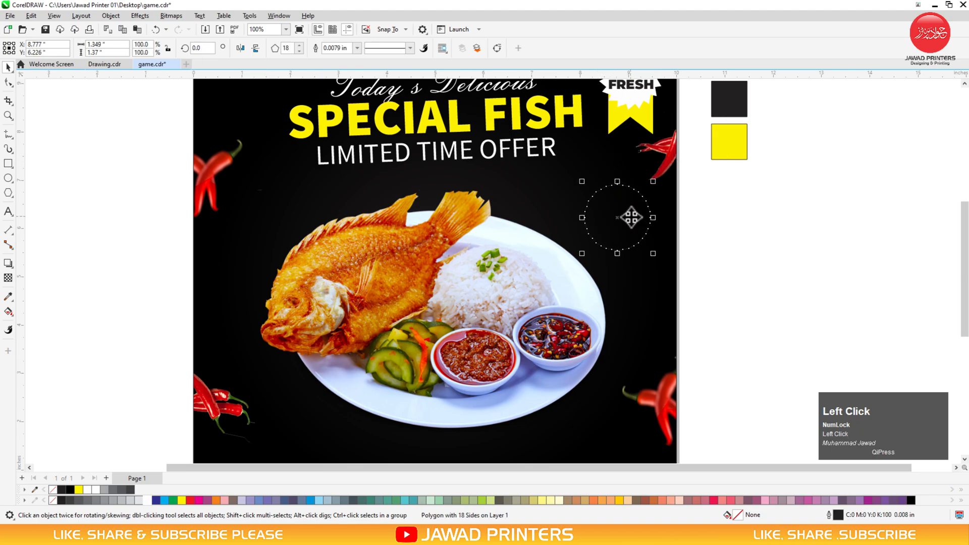
left_click(9, 82)
left_click_drag(617, 184, 620, 176)
key("space")
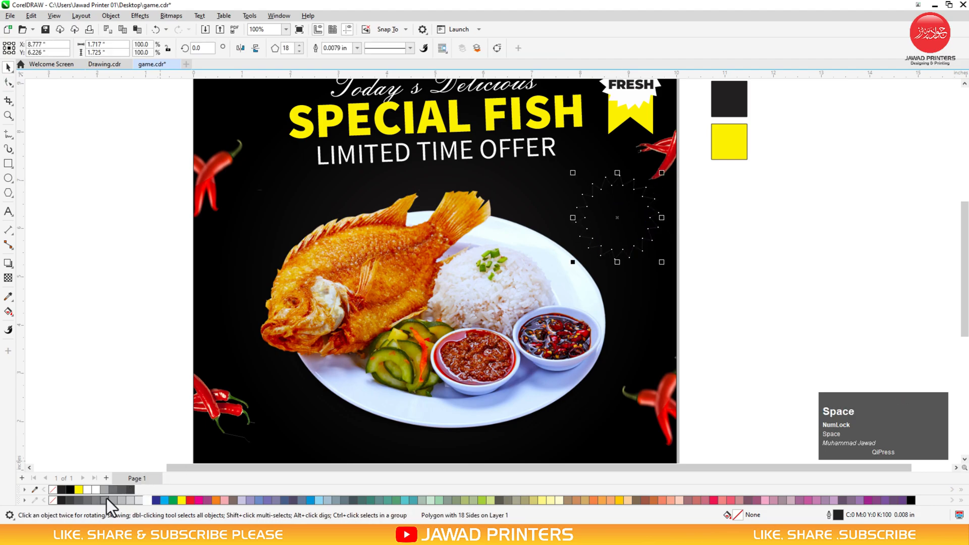
left_click(95, 489)
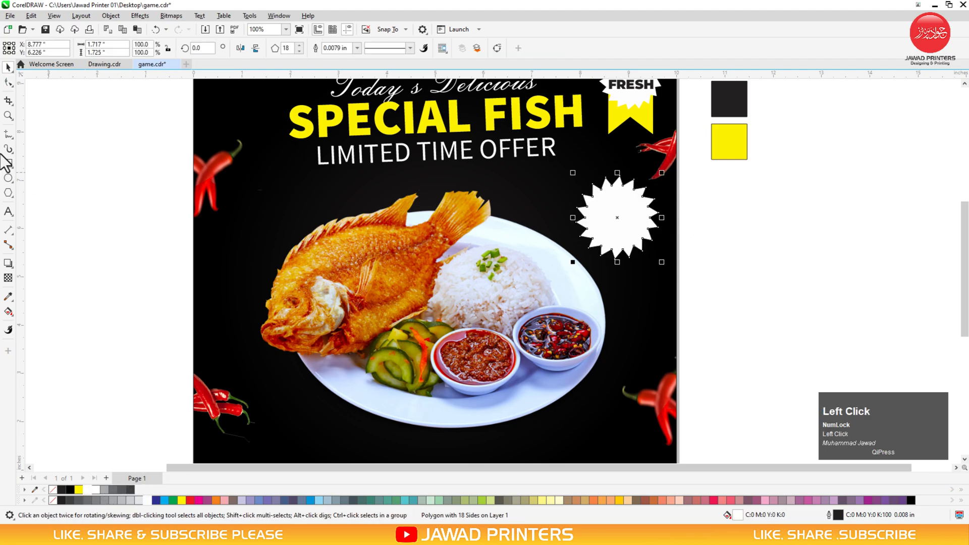
Type two-line '50% Off' text in a bold font, centred on the second starburst
left_click(8, 211)
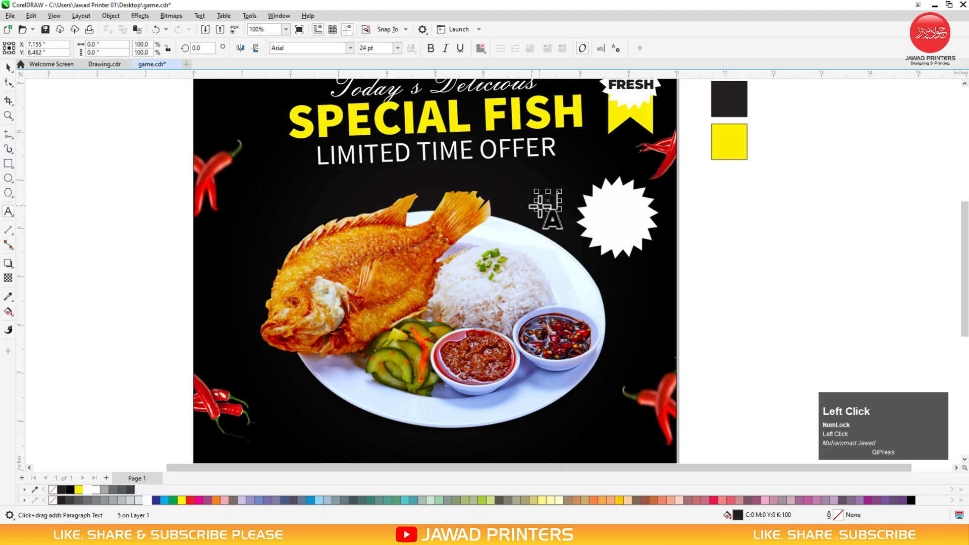
key("shift")
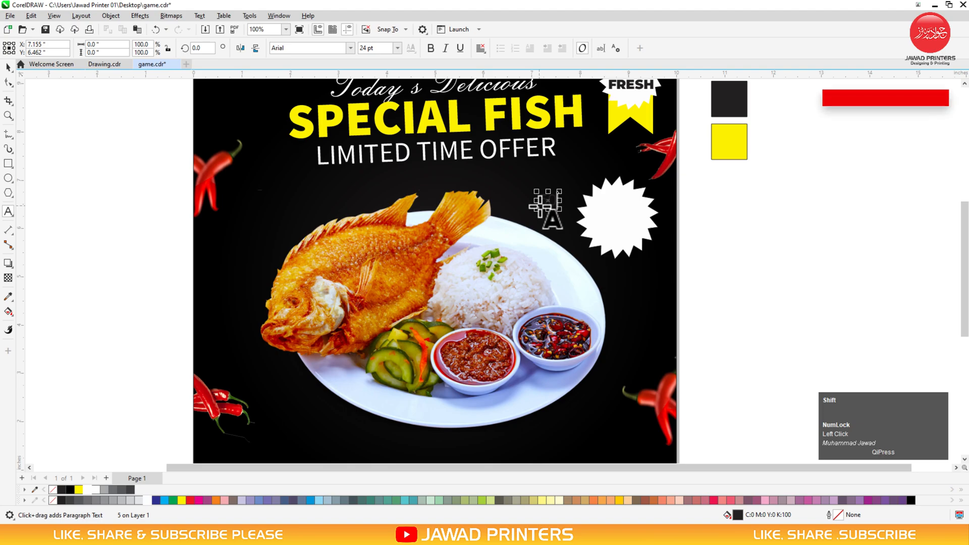
type("0%")
key("Return")
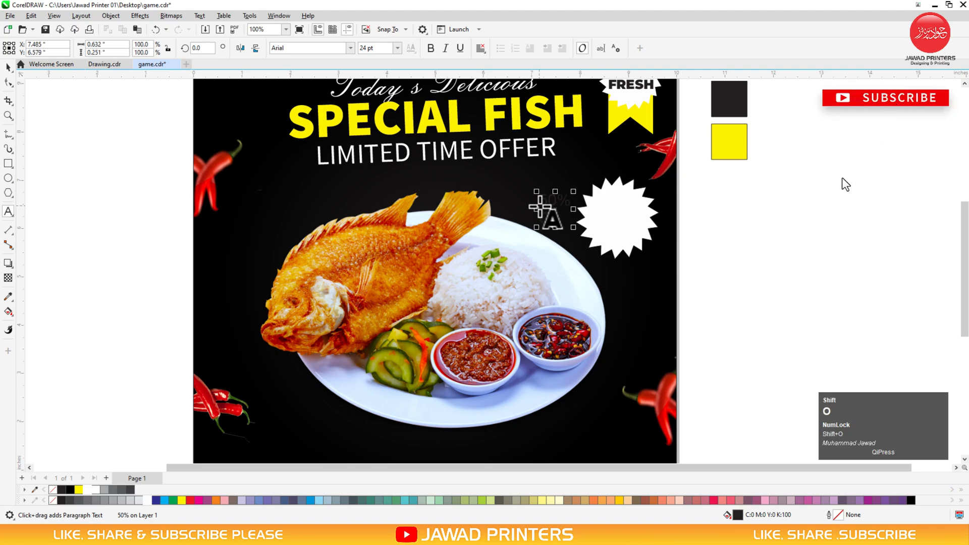
key("ctrl+space")
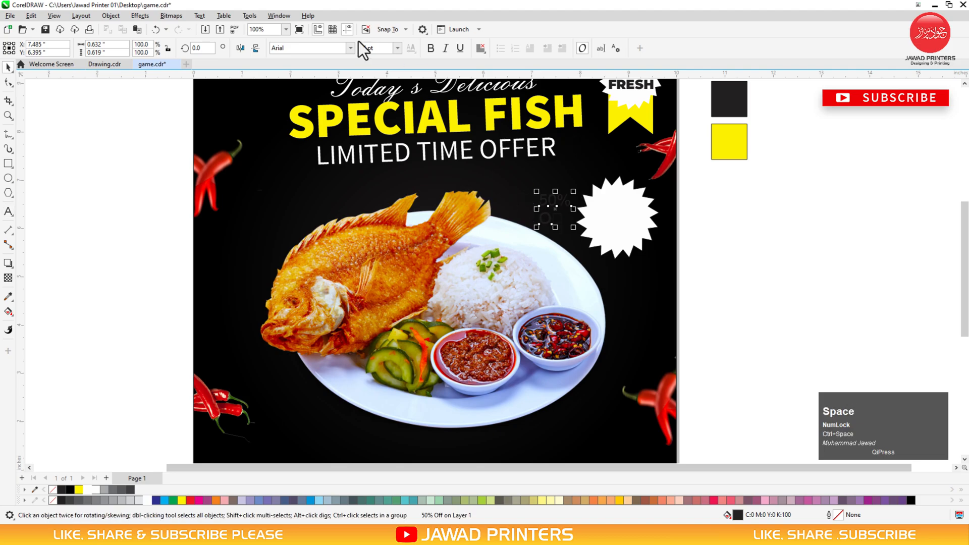
left_click(349, 49)
left_click(319, 89)
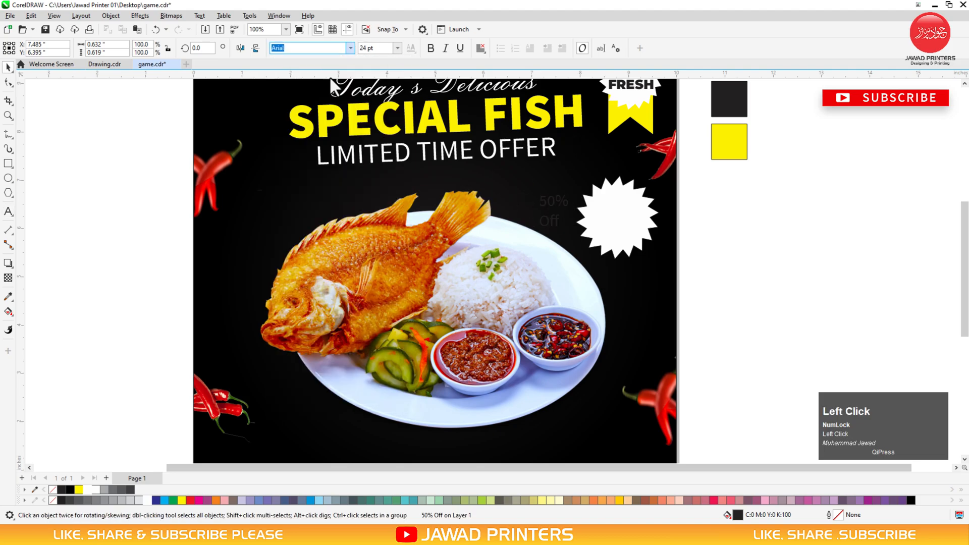
left_click(609, 240, "shift")
key("c")
key("e")
left_click(747, 238)
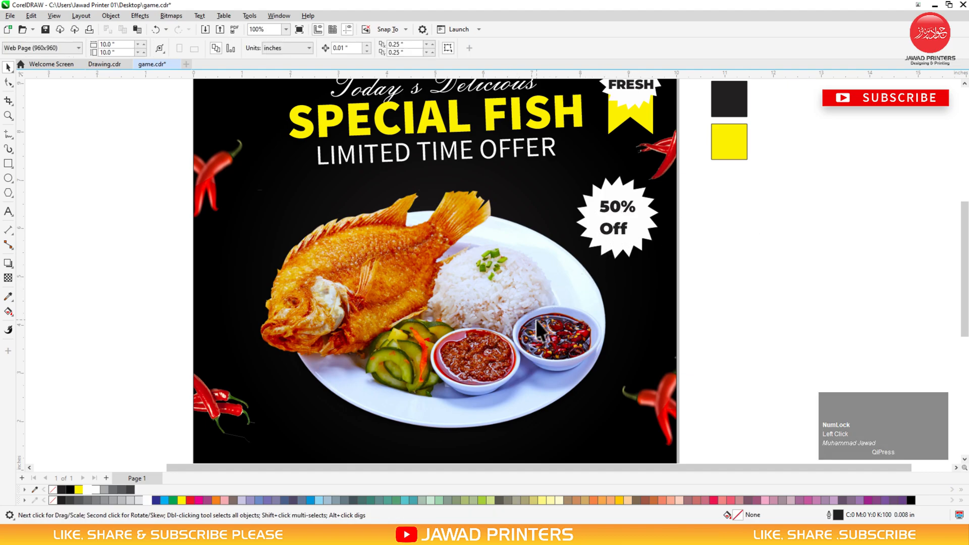
Shrink the plate photo to about 94%
key("F3")
key("F2")
left_click_drag(690, 216, 380, 413)
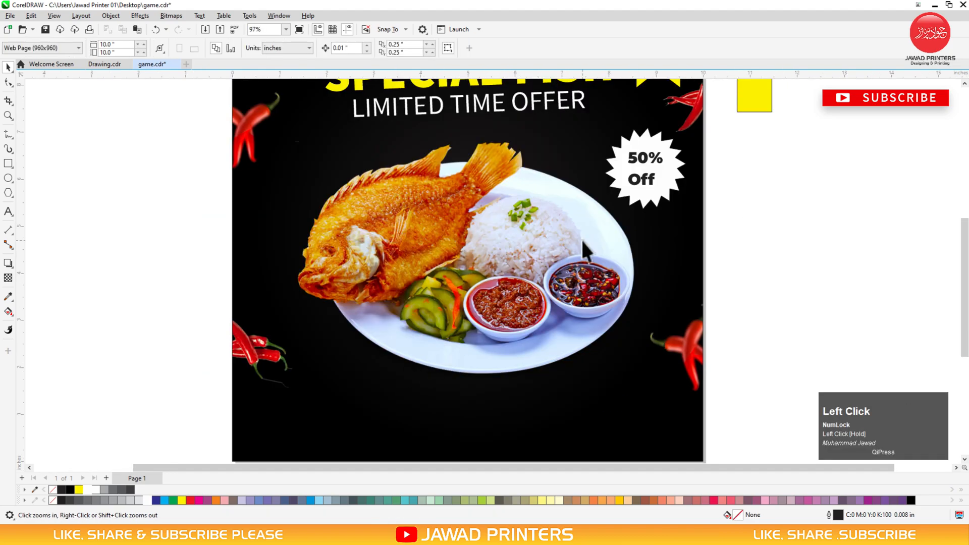
left_click(582, 240)
left_click_drag(649, 119, 641, 126)
left_click(717, 213)
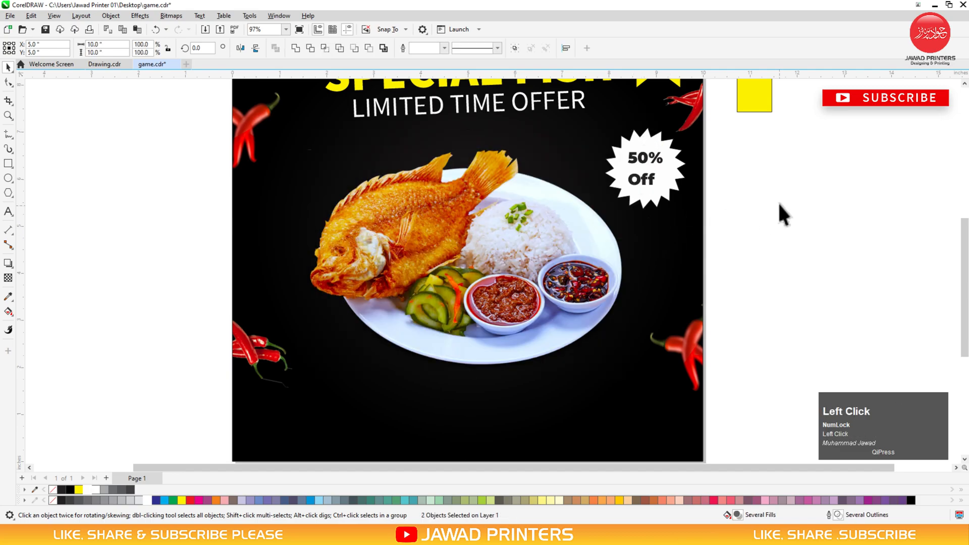
Recentre the text on the starburst, group them, scale the badge to 79% and move it up
left_click(646, 162)
left_click(673, 176, "shift")
key("c")
key("e")
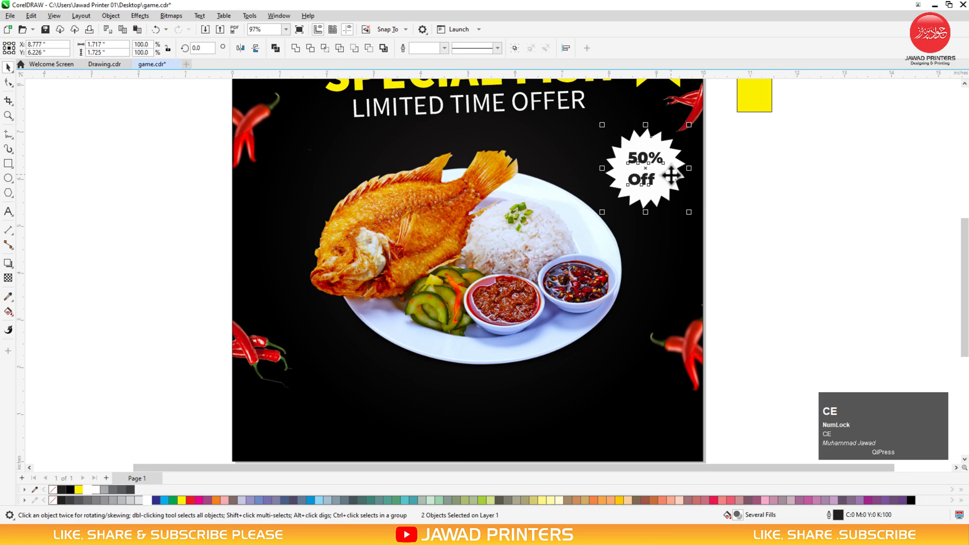
key("ctrl+g")
left_click_drag(693, 214, 686, 206)
left_click_drag(647, 170, 647, 143)
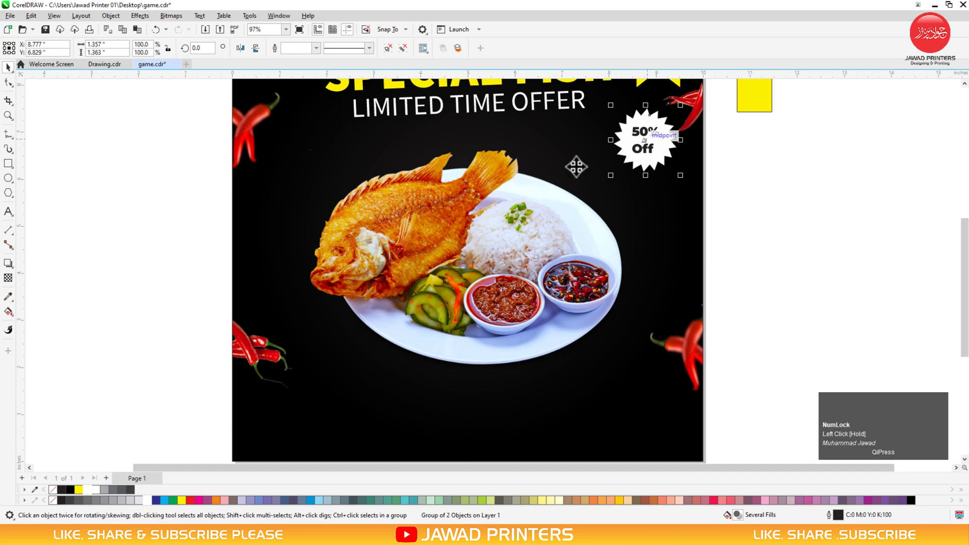
Draw a looping freehand curve below the badge with a white 0.016 in dotted outline
left_click(9, 135)
mouse_move(607, 225)
left_mouse_down()
mouse_move(627, 197)
mouse_move(612, 193)
mouse_move(620, 209)
mouse_move(654, 188)
mouse_move(654, 167)
left_mouse_up()
key("space")
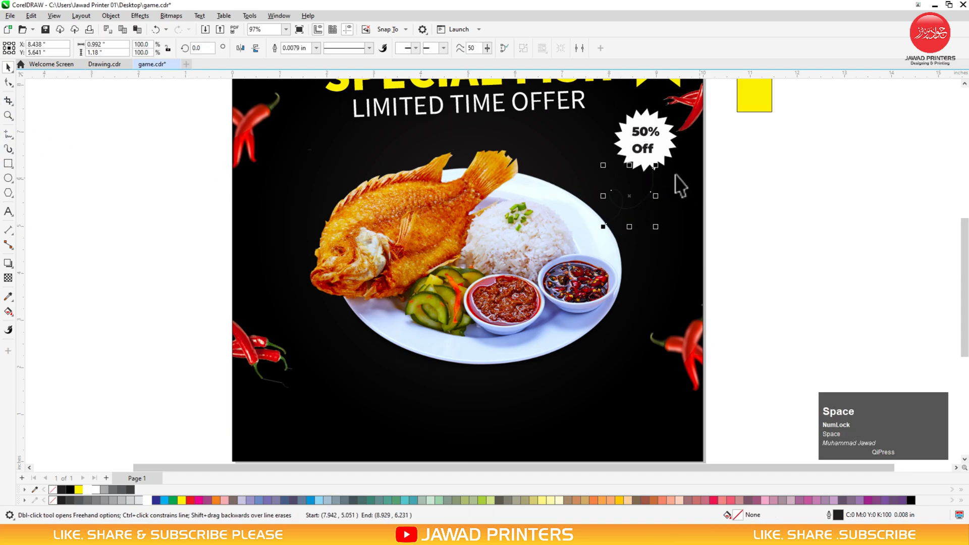
right_click(146, 501)
left_click(316, 48)
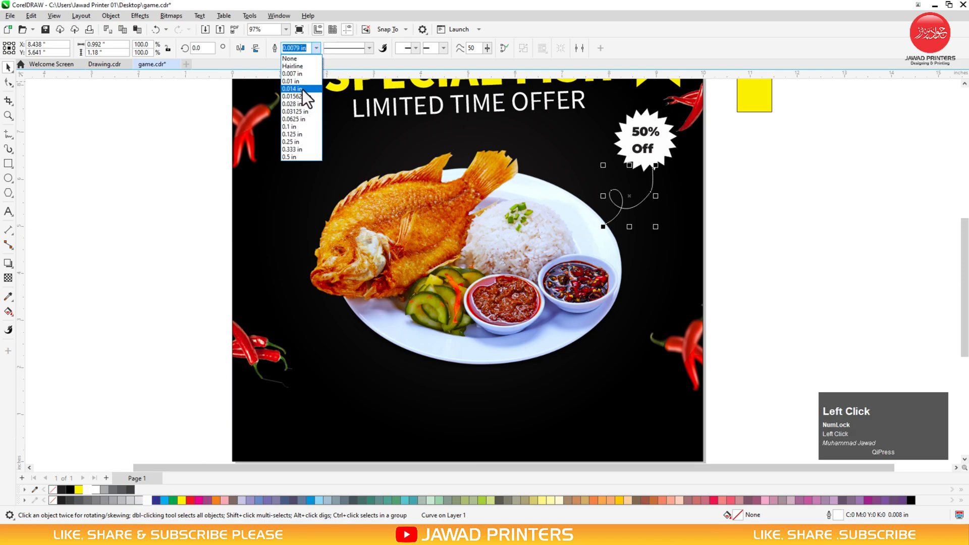
left_click(295, 96)
left_click(369, 48)
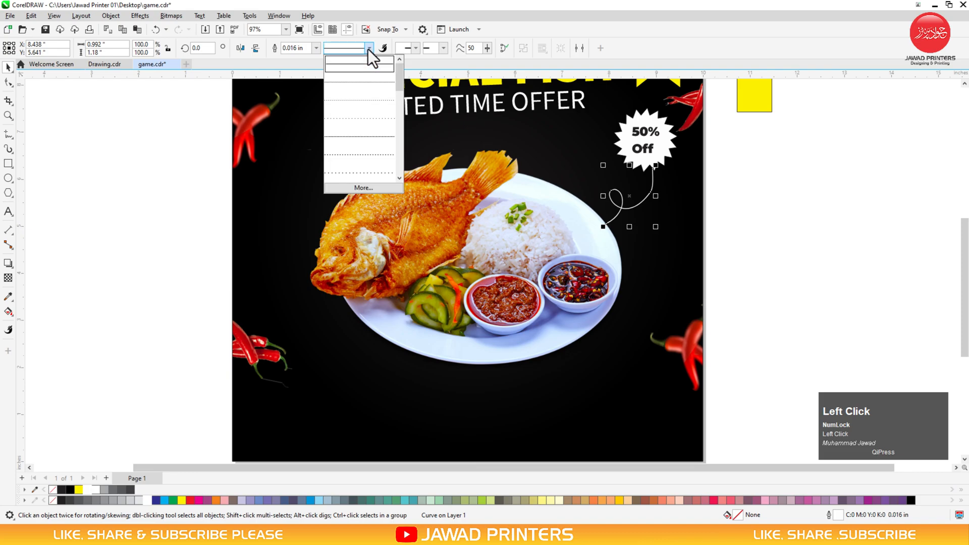
left_click(357, 101)
Fill the 50% Off starburst yellow, then select the plate photo in the lower page
left_click(667, 163, "ctrl")
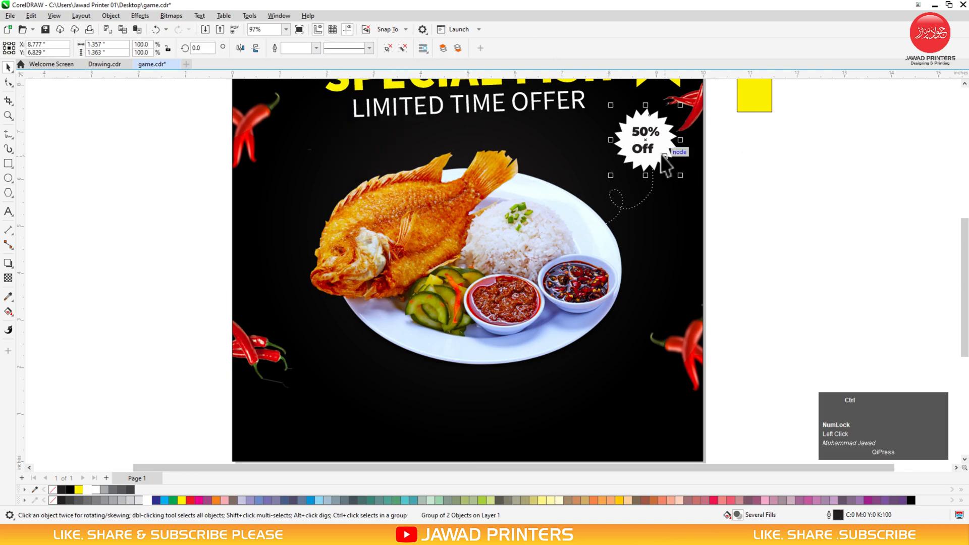
left_click(75, 489)
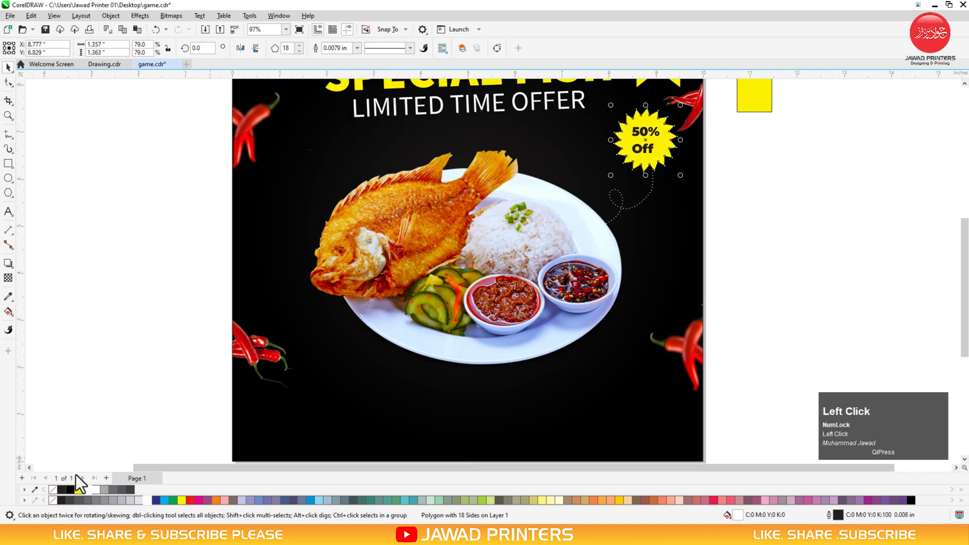
left_click(158, 346)
key("F2")
left_click_drag(744, 254, 91, 449)
key("space")
left_click(374, 296)
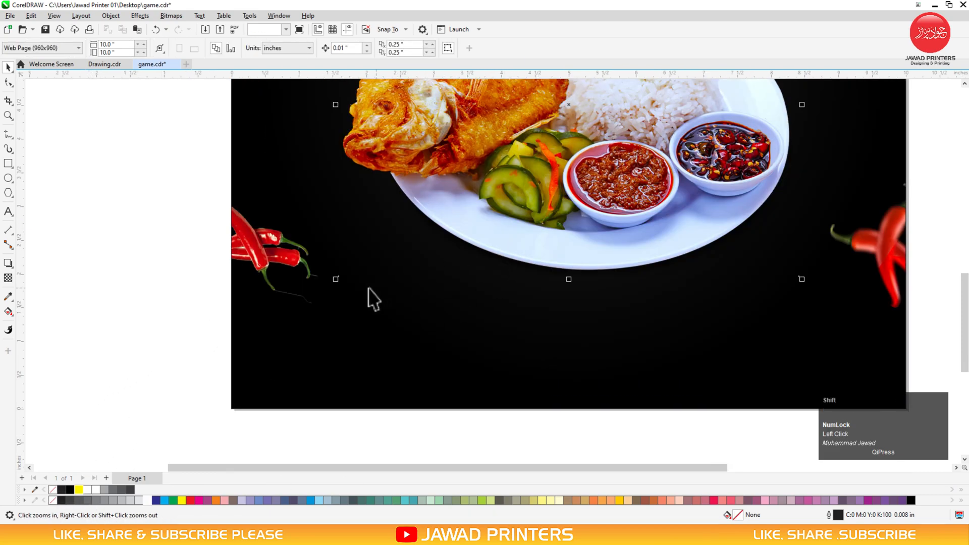
Resize and lower the plate photo, then type 'HOME DELIVERY' and a phone number at lower left
left_click_drag(335, 281, 303, 302)
left_click_drag(551, 217, 549, 236)
left_click(123, 336)
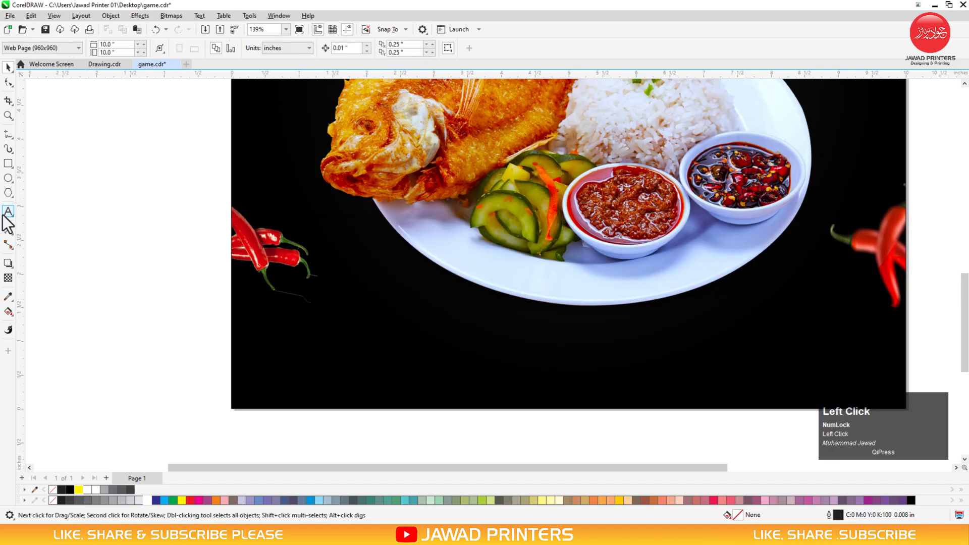
left_click(8, 212)
left_click(266, 349)
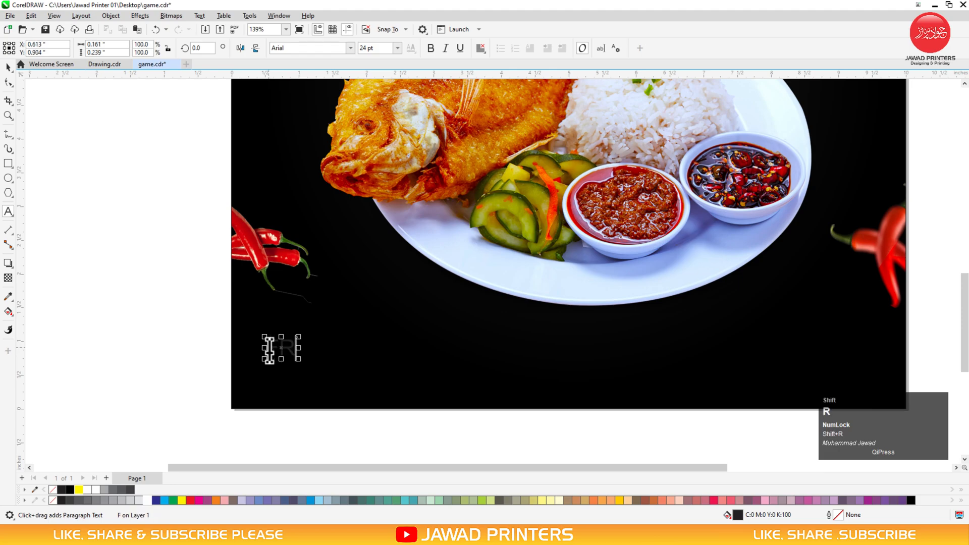
type("HOME DELIVE")
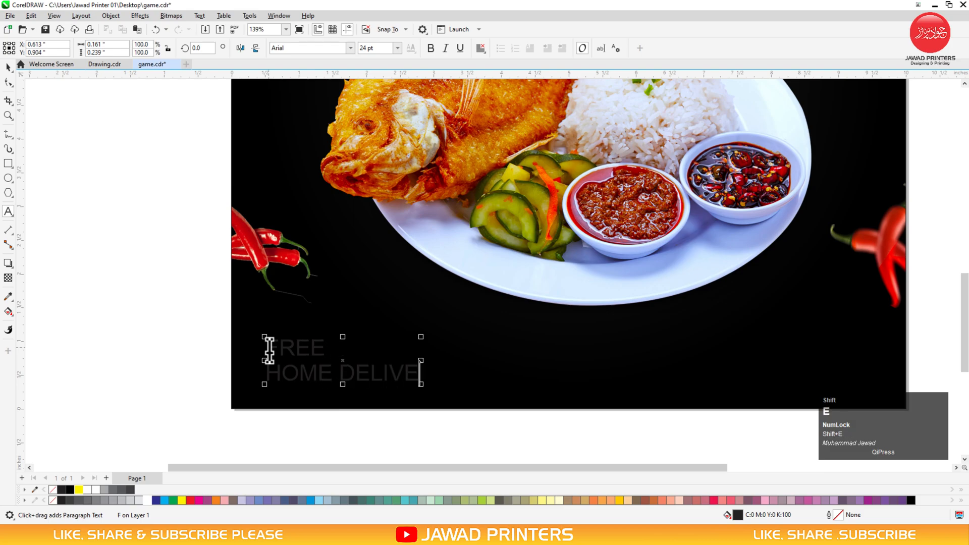
type("RY")
key("Return")
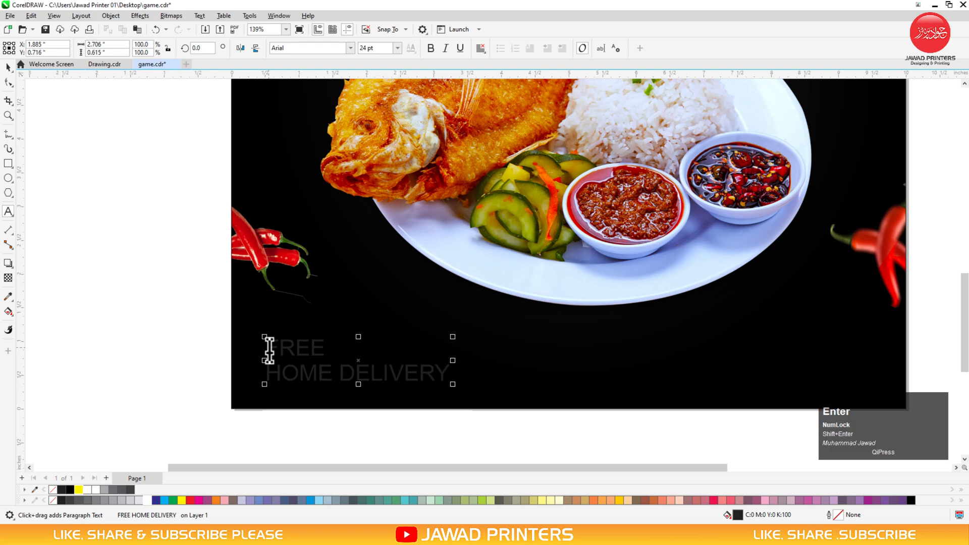
key("ctrl+space")
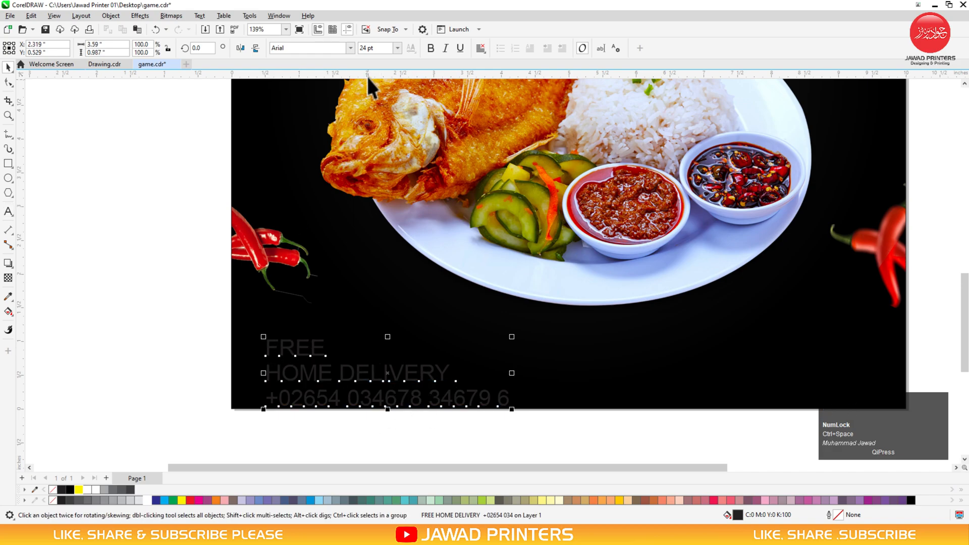
Set the delivery text to Montserrat Black with tighter line spacing and a white fill
left_click(351, 48)
left_click(337, 81)
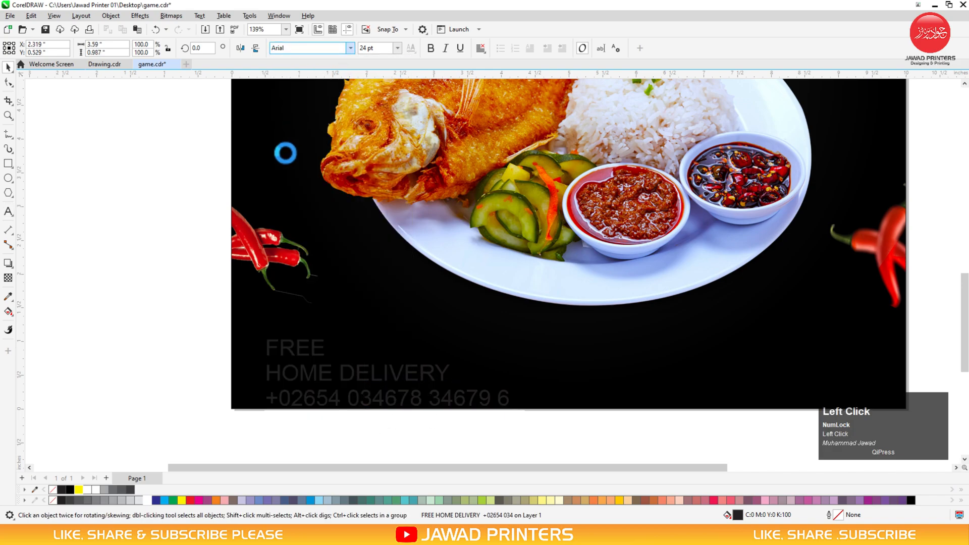
left_click(8, 83)
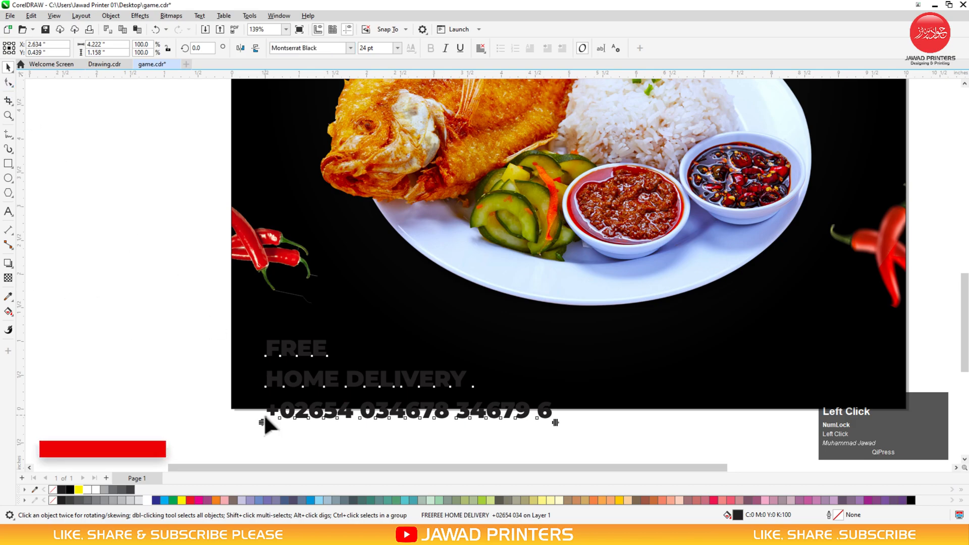
left_click_drag(263, 424, 264, 404)
key("space")
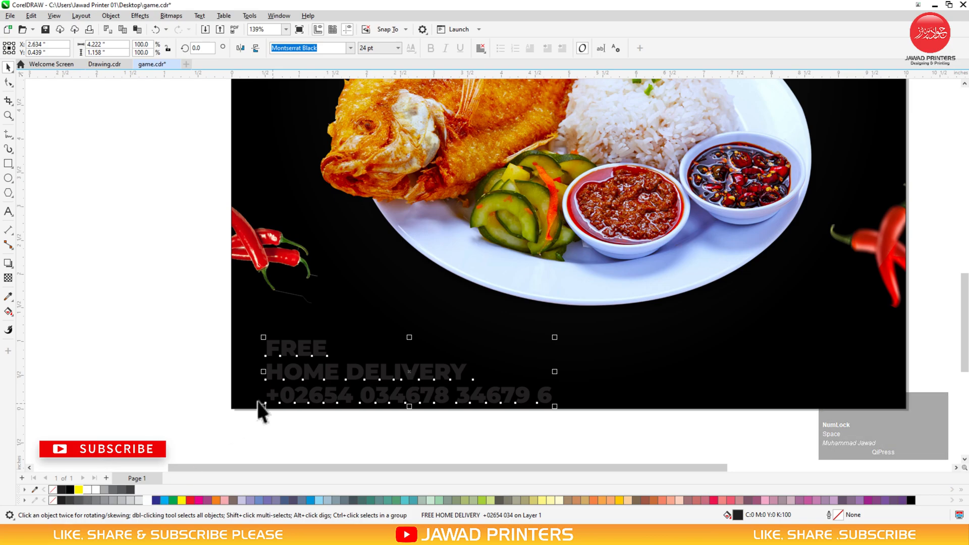
left_click(150, 499)
Colour 'HOME DELIVERY' yellow and delete the extra digits from the phone number
left_click_drag(263, 372, 331, 372)
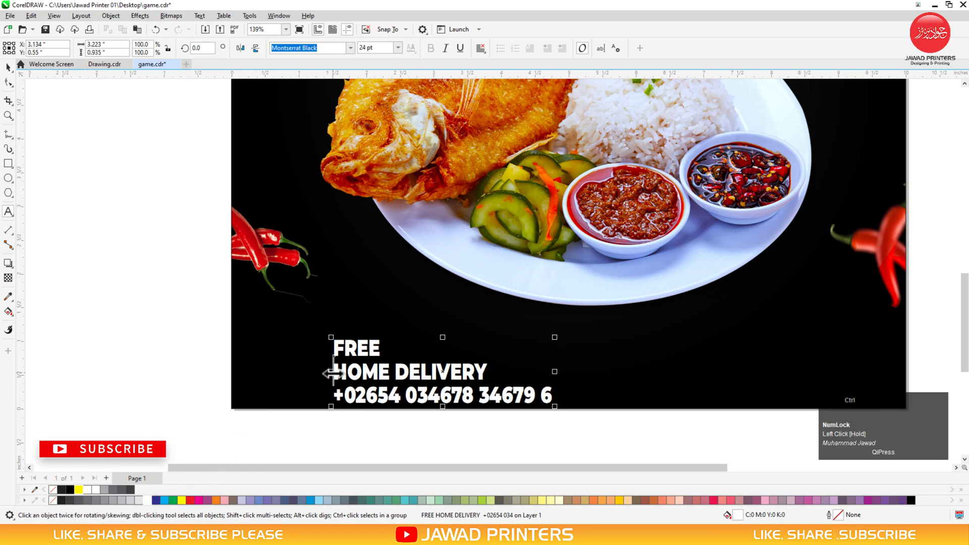
key("ctrl+z")
double_click(307, 374)
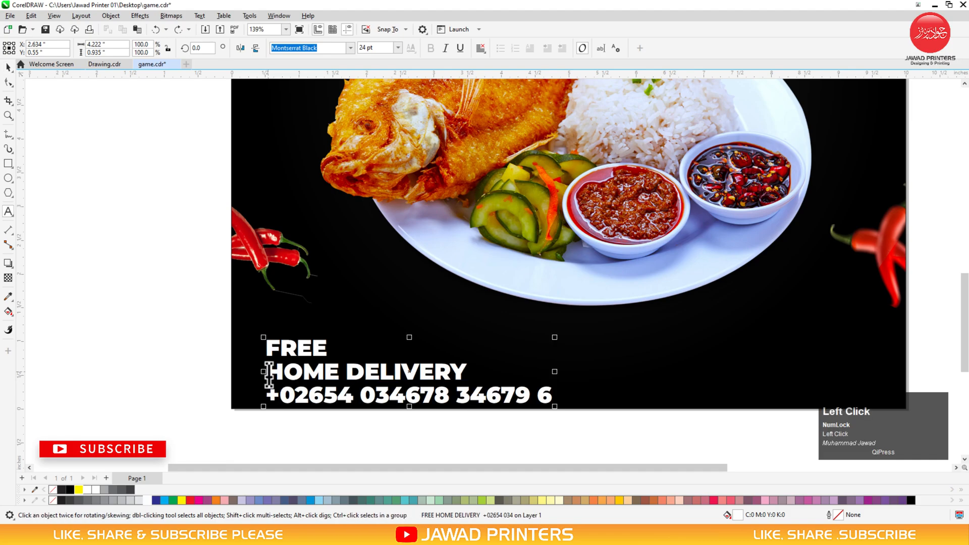
left_click_drag(267, 372, 472, 371)
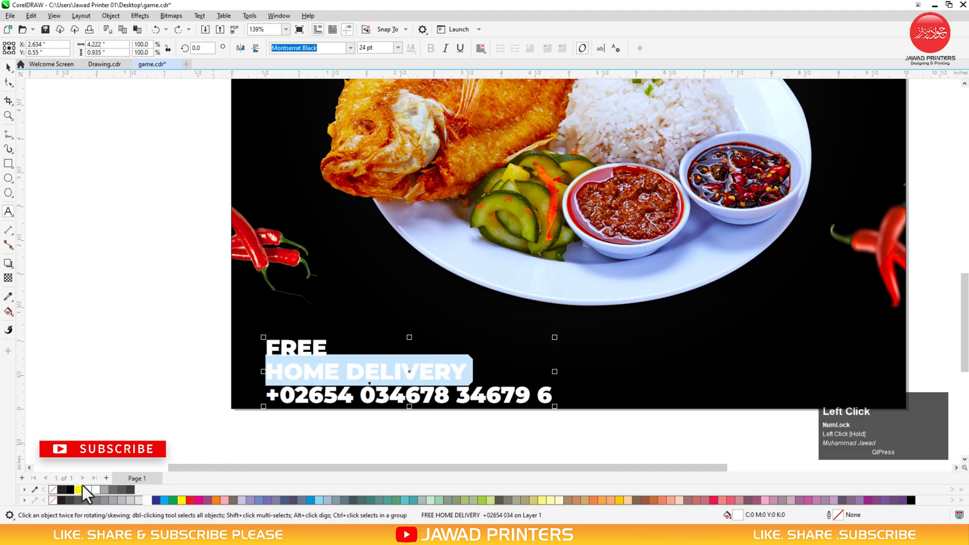
left_click(78, 490)
mouse_move(491, 396)
left_mouse_down()
mouse_move(558, 391)
mouse_move(476, 399)
left_mouse_up()
key("Delete")
key("ctrl+space")
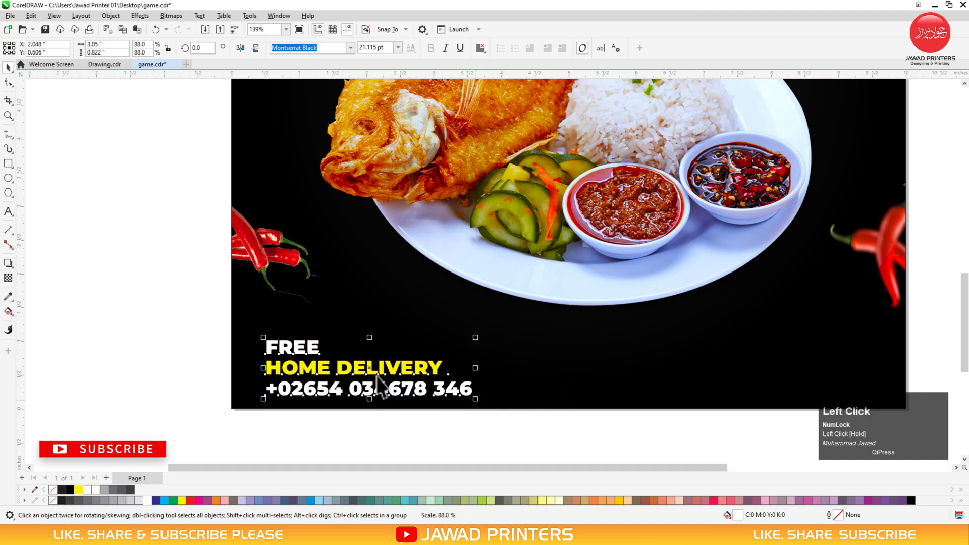
Shrink the delivery text into the lower-left corner and leave a duplicate to its right
mouse_move(367, 370)
left_mouse_down()
mouse_move(339, 370)
mouse_move(350, 370)
left_mouse_up()
left_click_drag(459, 399, 391, 384)
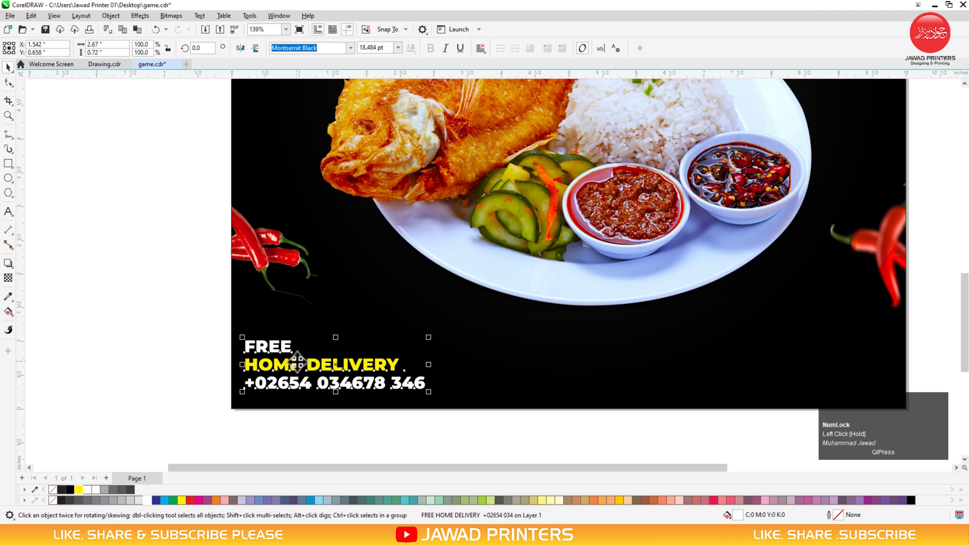
left_click_drag(298, 363, 551, 365)
right_click(551, 365)
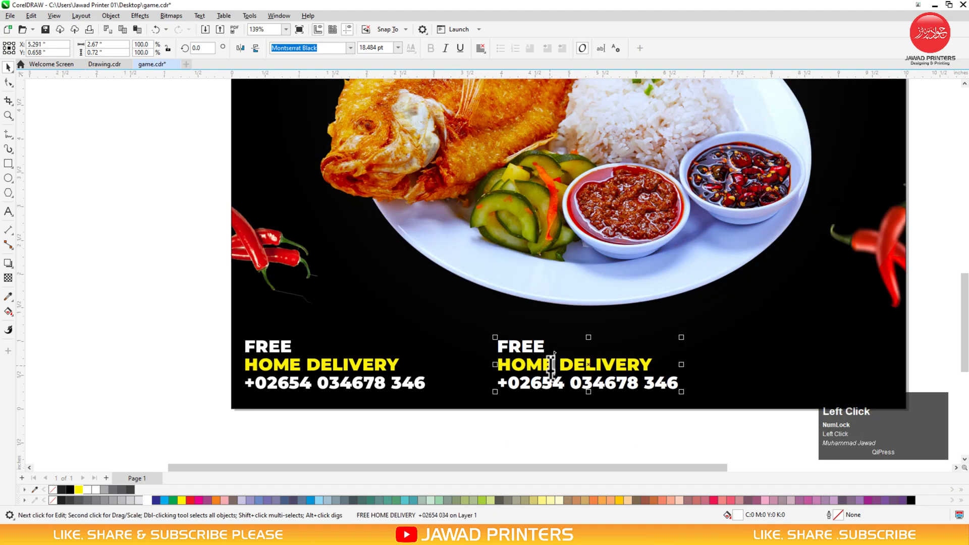
left_click(551, 364)
key("ctrl+a")
type("ww")
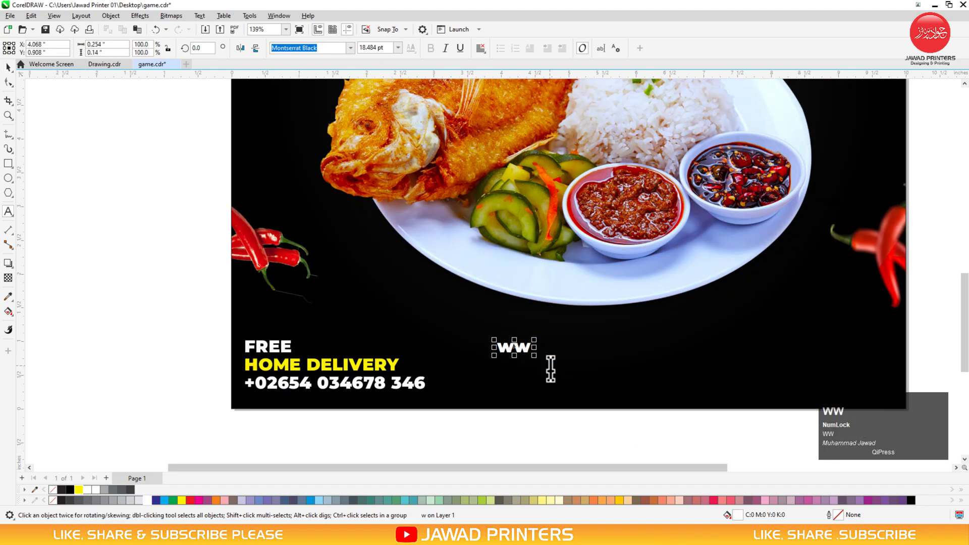
type("w.you")
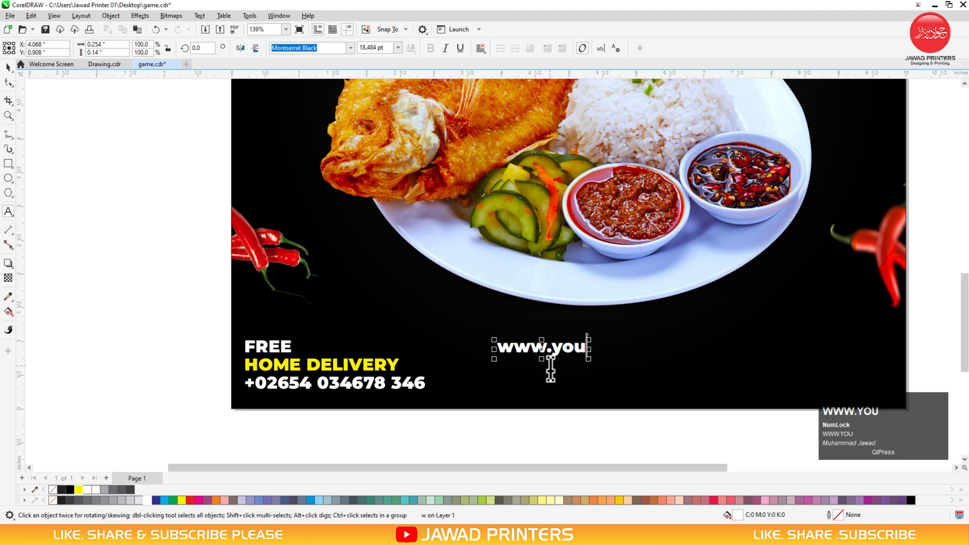
type("rwebsite.")
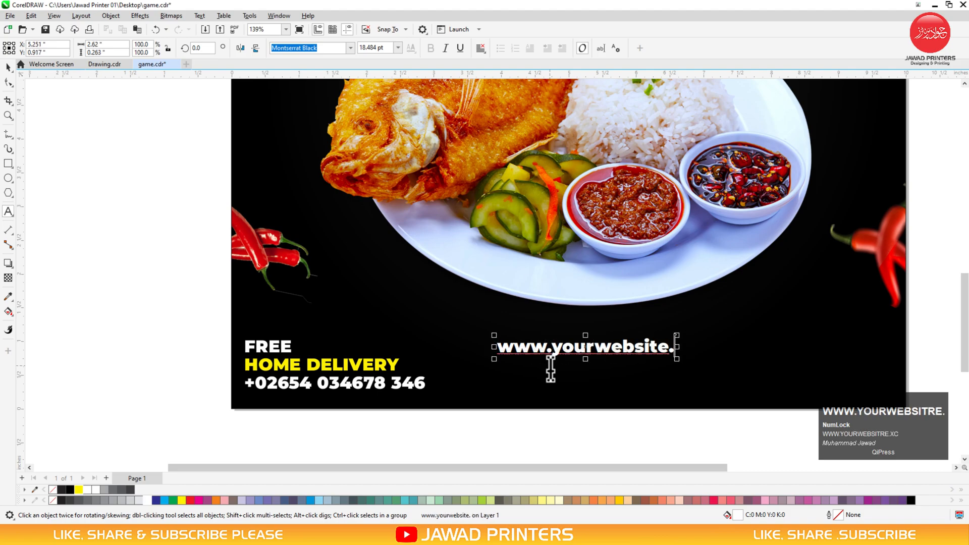
type("com")
key("ctrl+space")
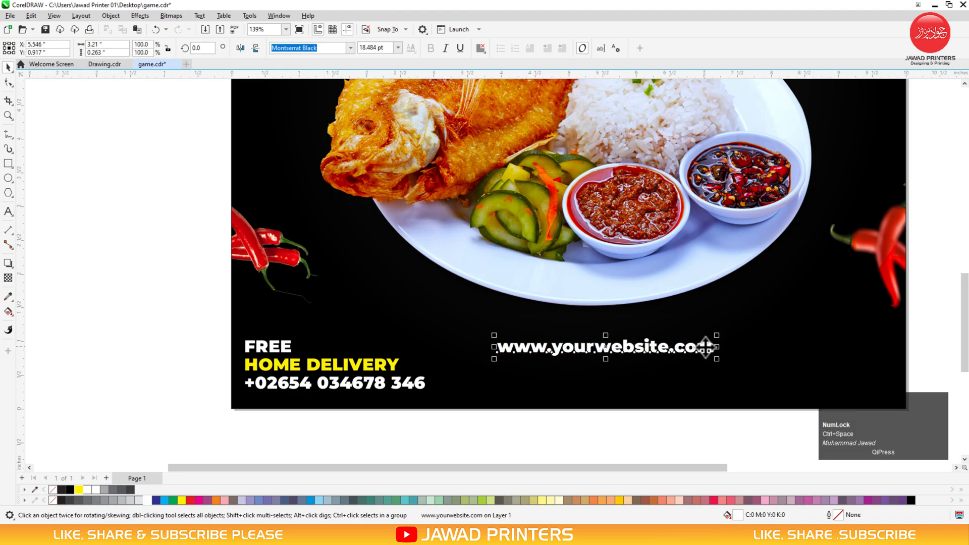
Centre the website text, move it down beside the phone number, shrink it and colour it yellow
left_click(682, 398, "shift")
key("c")
left_click(650, 417)
left_click_drag(616, 348, 617, 384)
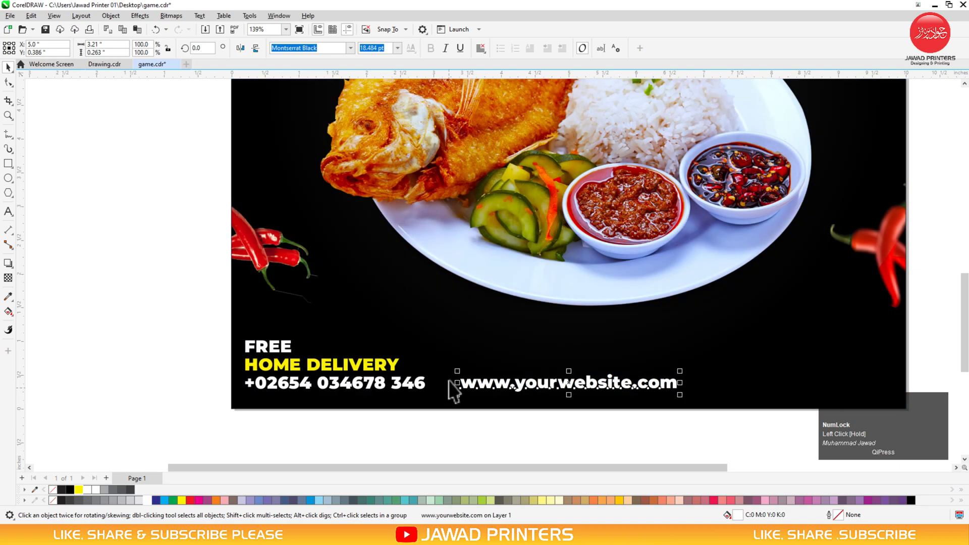
left_click_drag(457, 371, 459, 374)
left_click(184, 500)
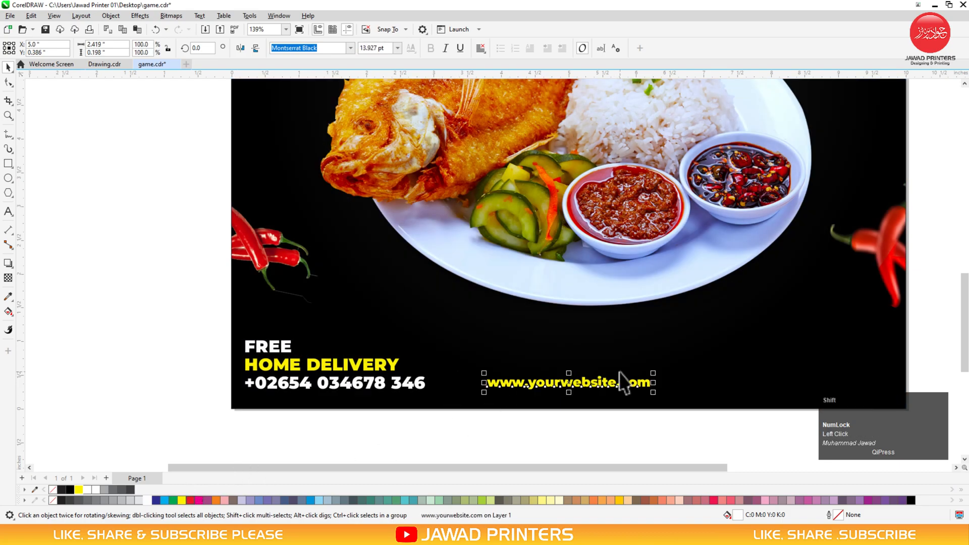
left_click(614, 397, "shift")
left_click(611, 424)
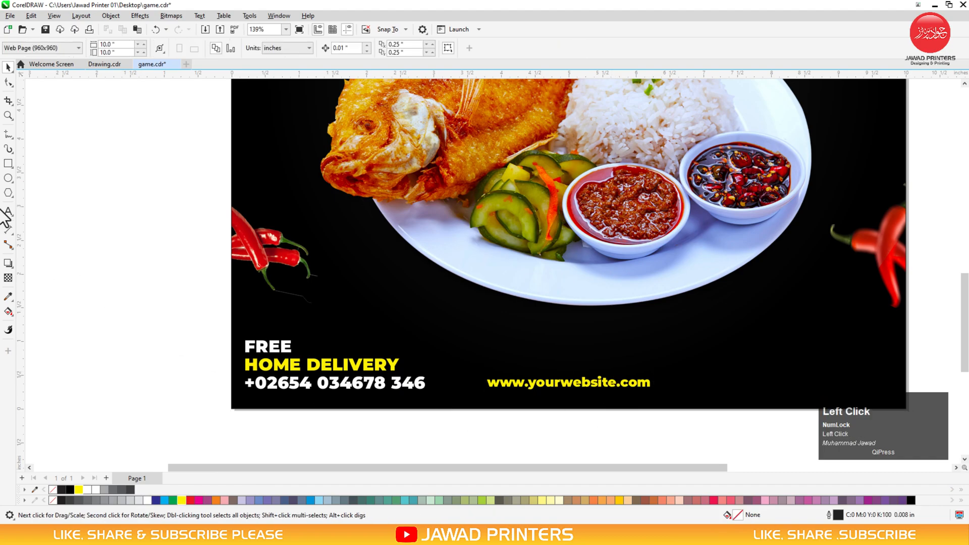
Draw an empty rectangle at the poster's lower right and select it
left_click(9, 166)
left_click_drag(870, 354, 752, 395)
key("space")
left_click(646, 382, "shift")
left_click(651, 387)
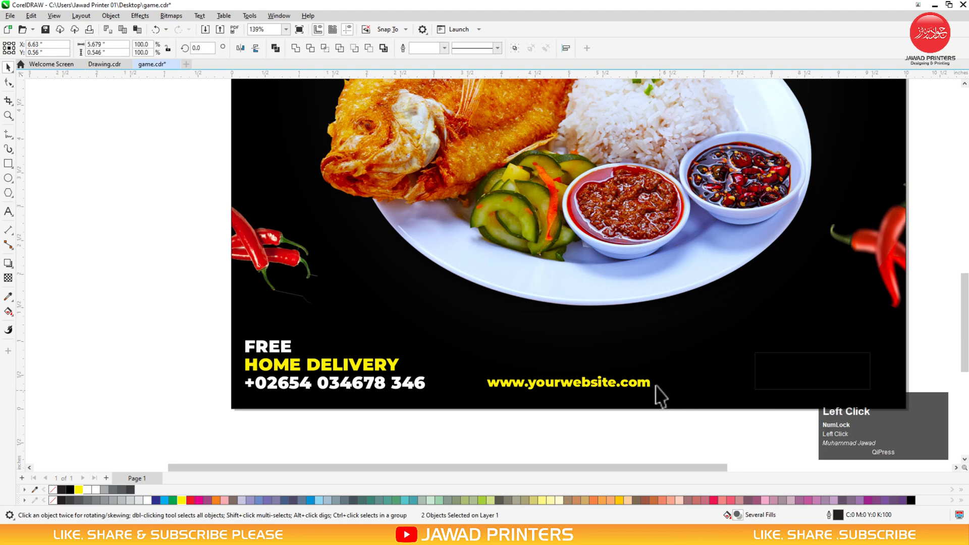
left_click(424, 385, "shift")
left_click(751, 368)
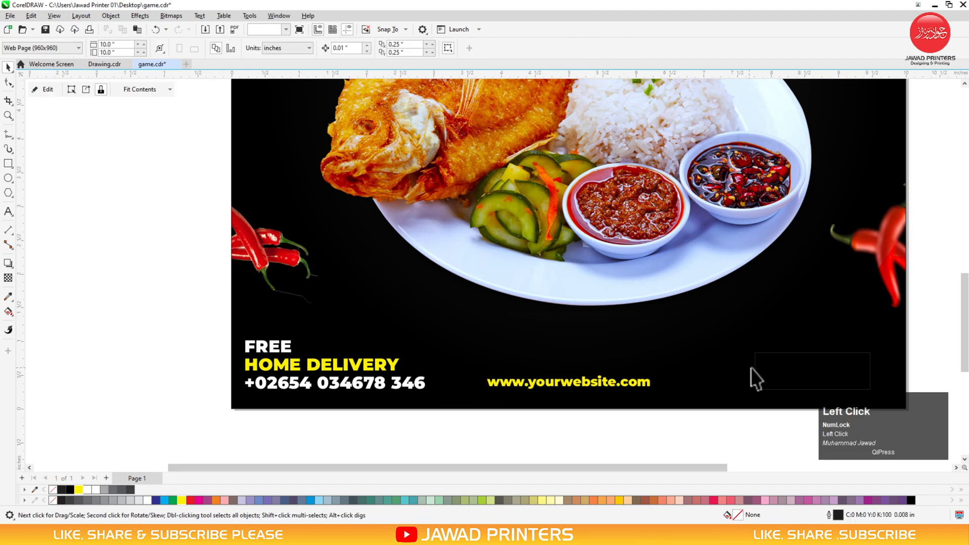
Round the rectangle's corners and fill it yellow
left_click(843, 359)
left_click(8, 81)
left_click_drag(756, 353, 774, 355)
key("space")
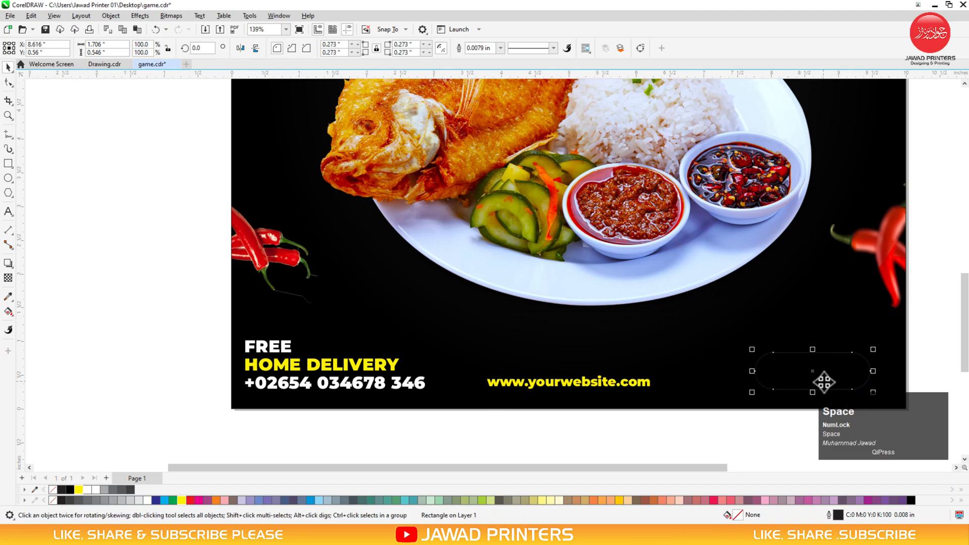
left_click(79, 489)
Copy the website text onto the button, change it to 'ORDER NOW', and centre it on the button
left_click_drag(536, 385, 658, 343)
right_click(658, 344)
key("ctrl+a")
type("ORDER NOW")
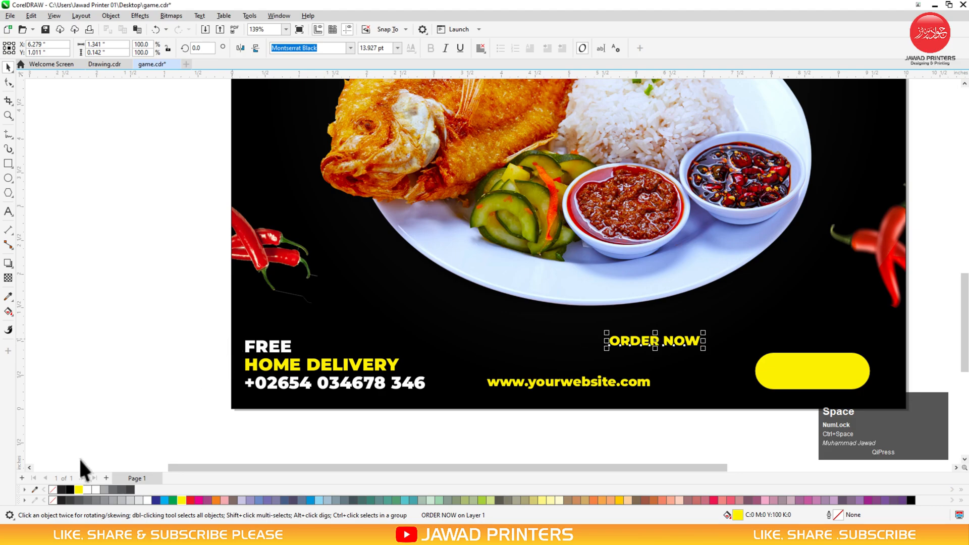
left_click(759, 371, "shift")
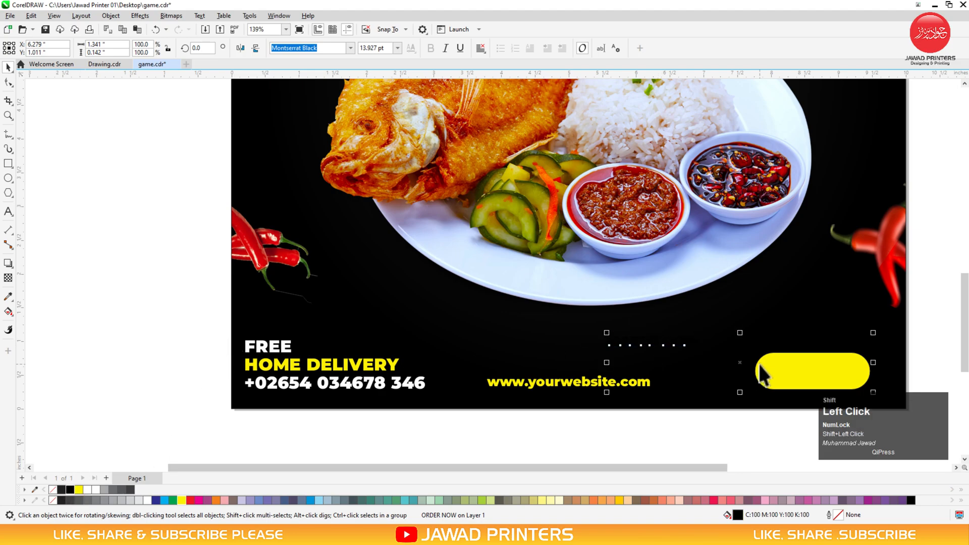
key("c")
key("e")
Enlarge the ORDER NOW text on the yellow button
left_click(765, 435)
left_click(809, 363)
left_click(824, 373)
left_click_drag(866, 380, 863, 383)
left_click(842, 386, "shift")
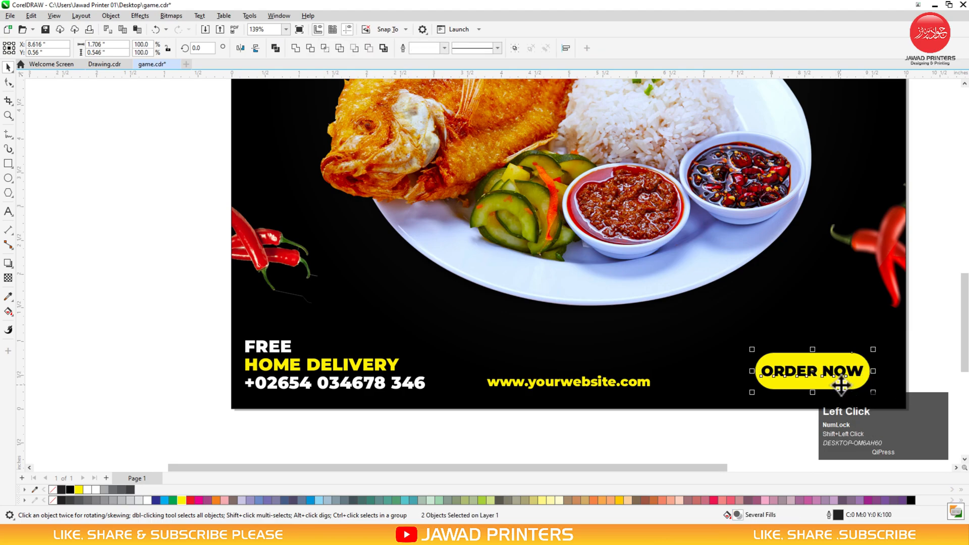
left_click(923, 310)
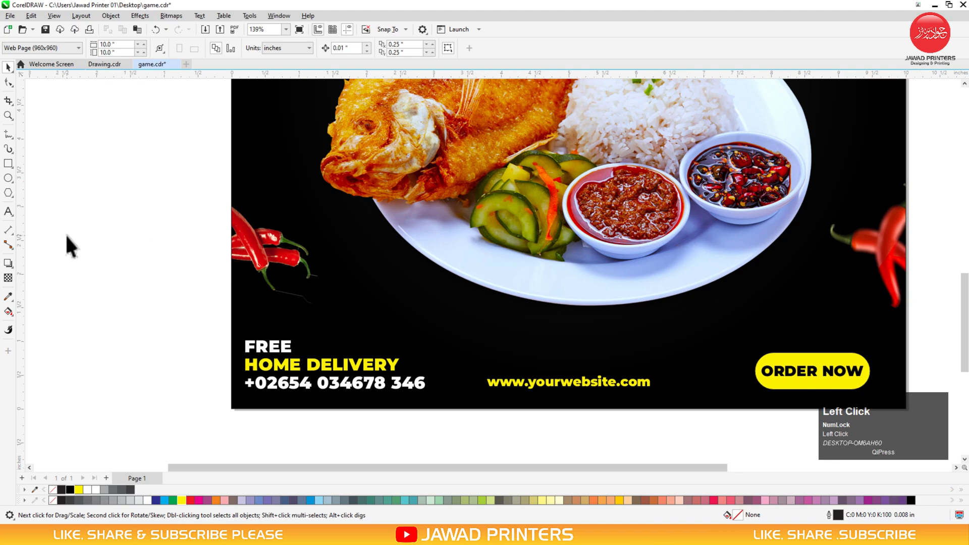
Draw a looping freehand curve above the ORDER NOW button with a 0.016 in outline
left_click(7, 134)
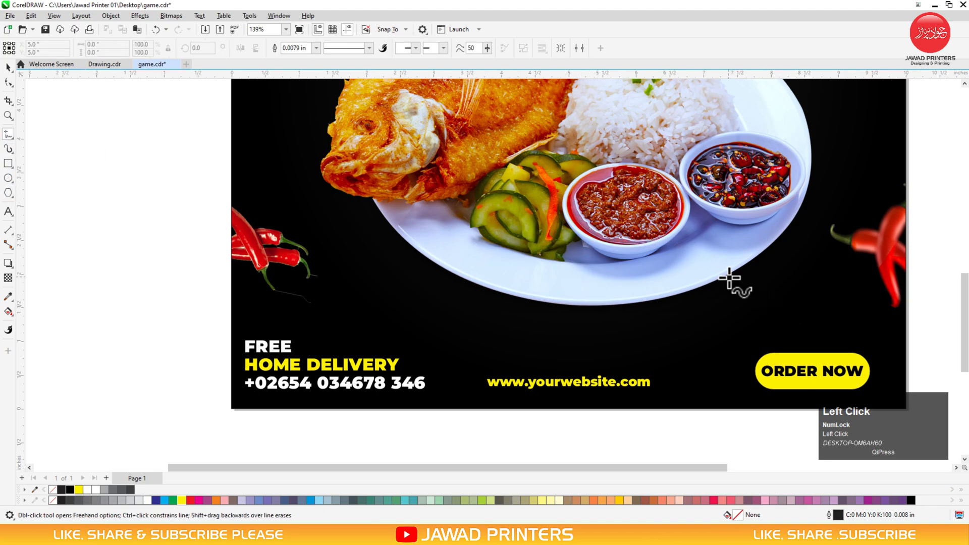
mouse_move(726, 272)
left_mouse_down()
mouse_move(744, 307)
mouse_move(762, 303)
mouse_move(740, 310)
mouse_move(747, 332)
mouse_move(776, 349)
left_mouse_up()
key("space")
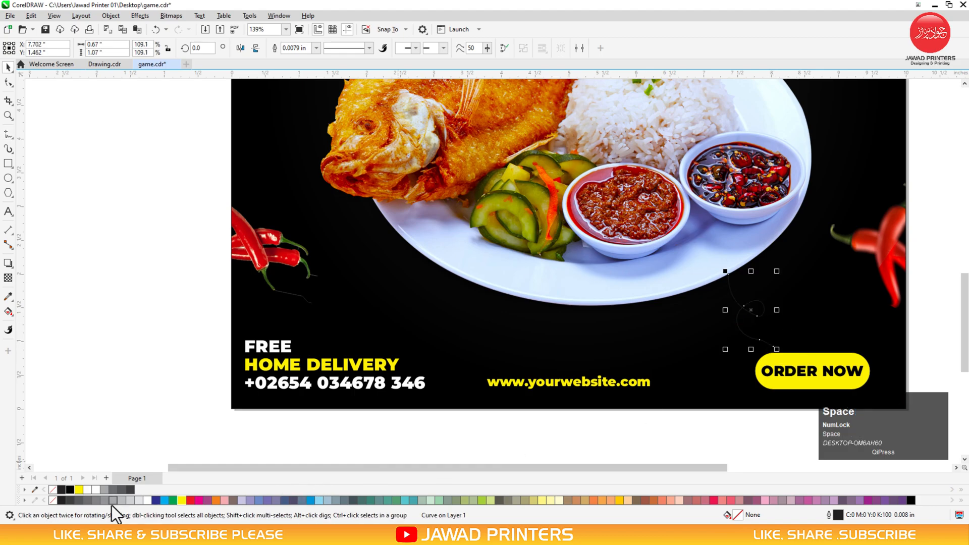
left_click(315, 48)
left_click(316, 94)
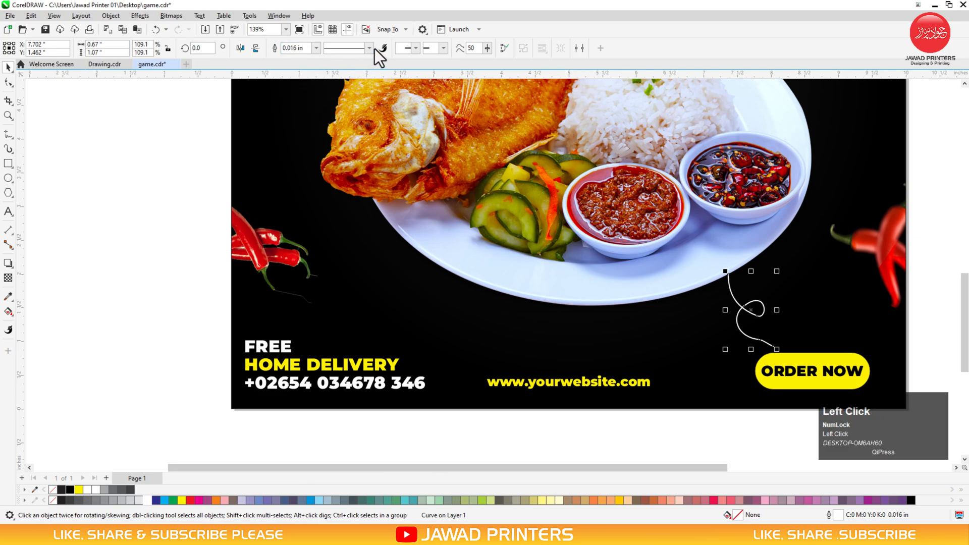